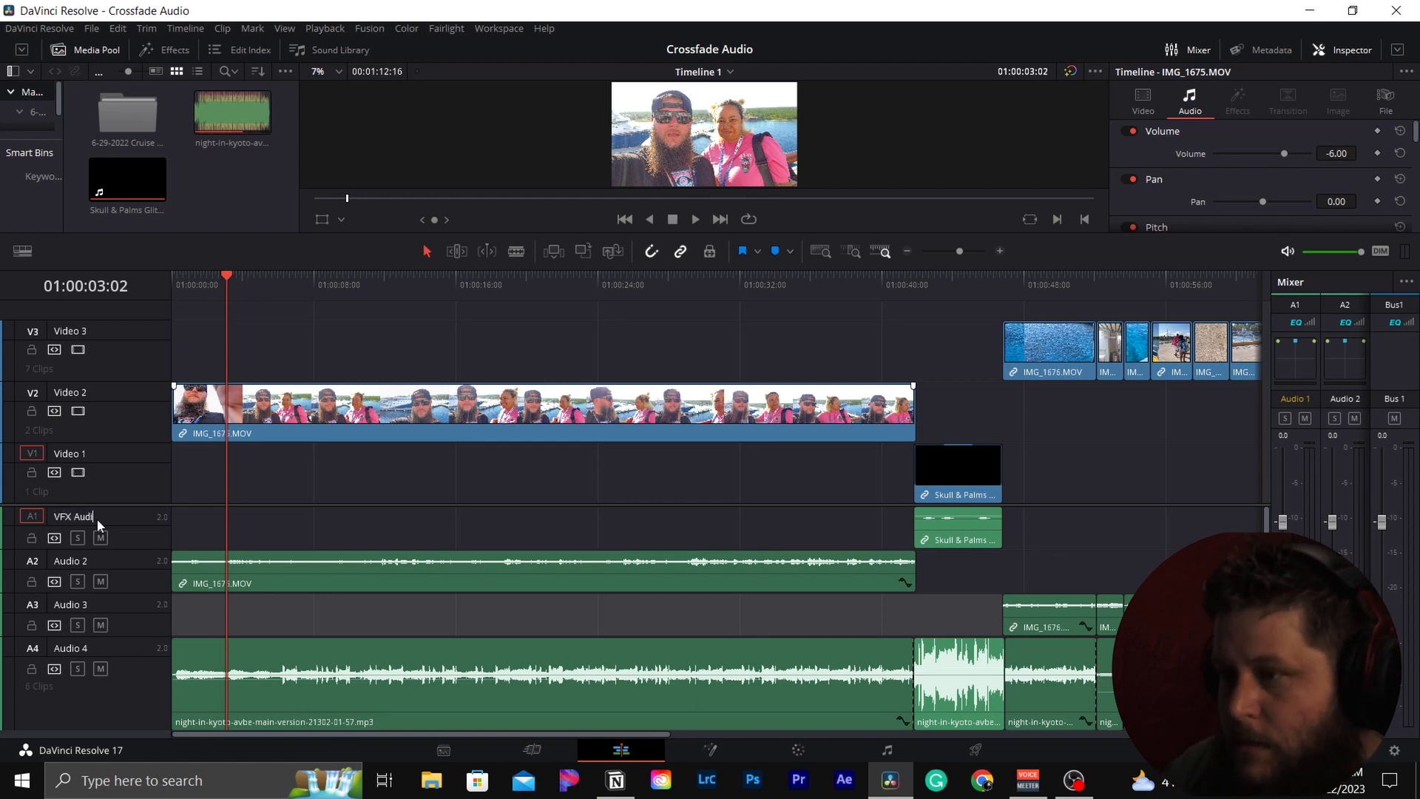
Rename audio track A2 to "A-Roll Audio".
{"action": "double_click", "coordinate": [83, 562]}
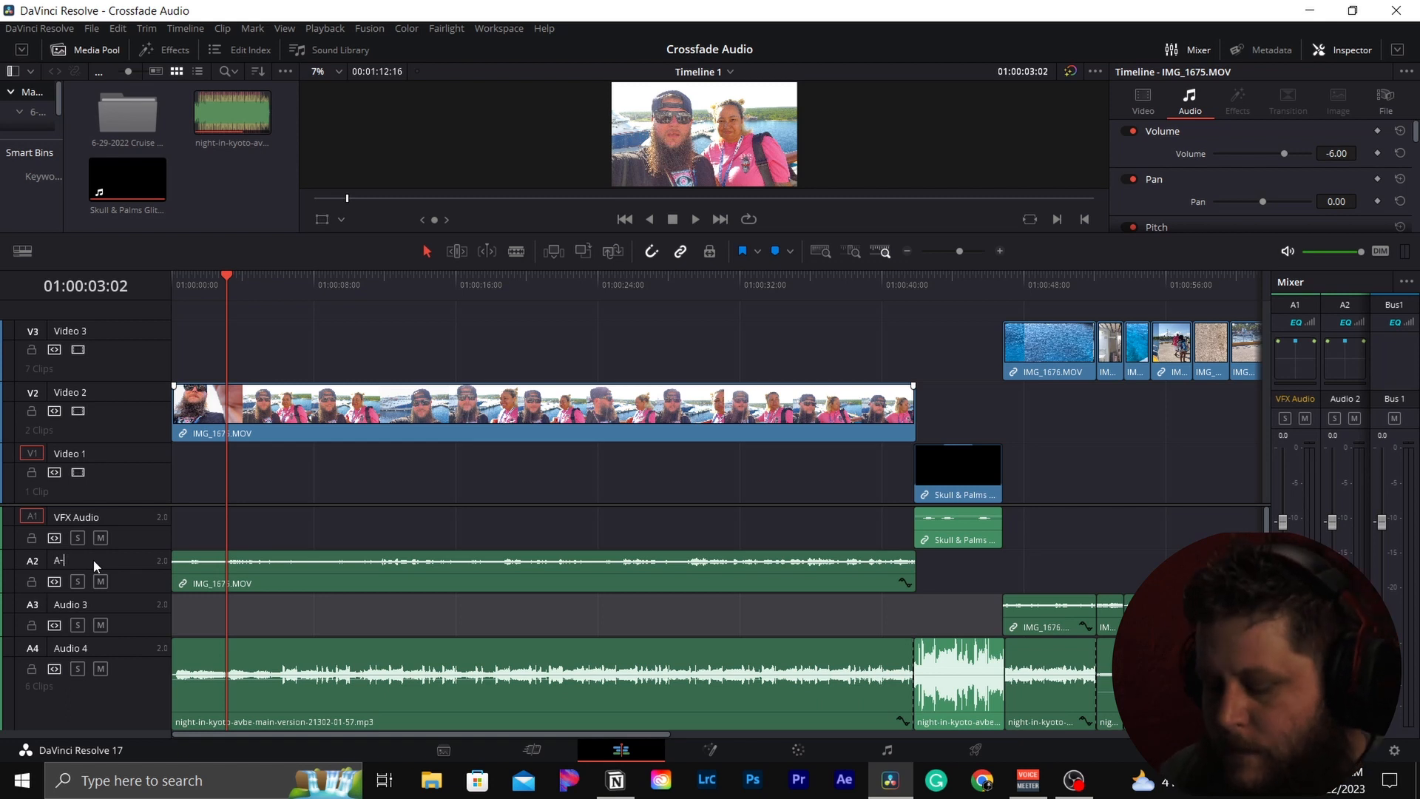
{"action": "type", "text": "A-Roll "}
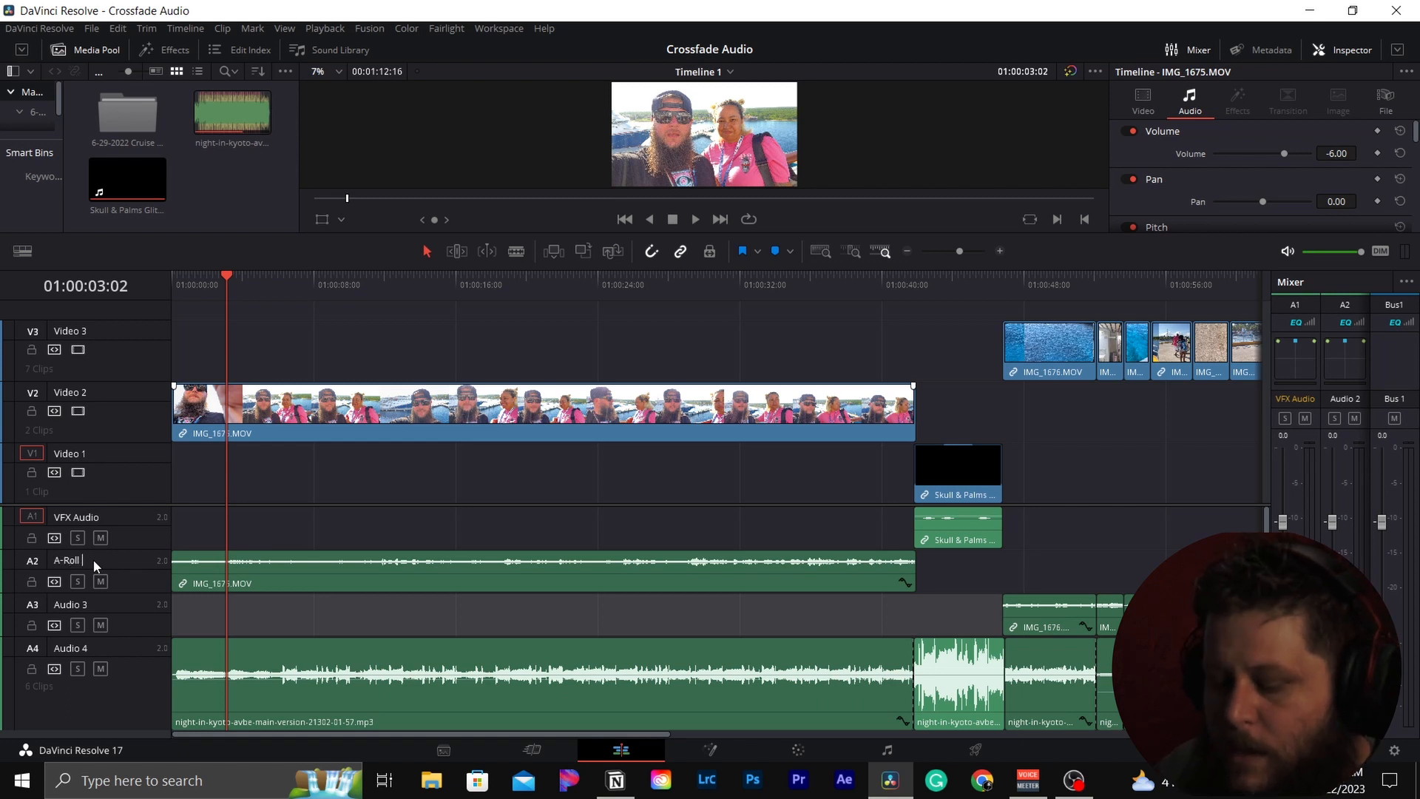
{"action": "type", "text": "Audio"}
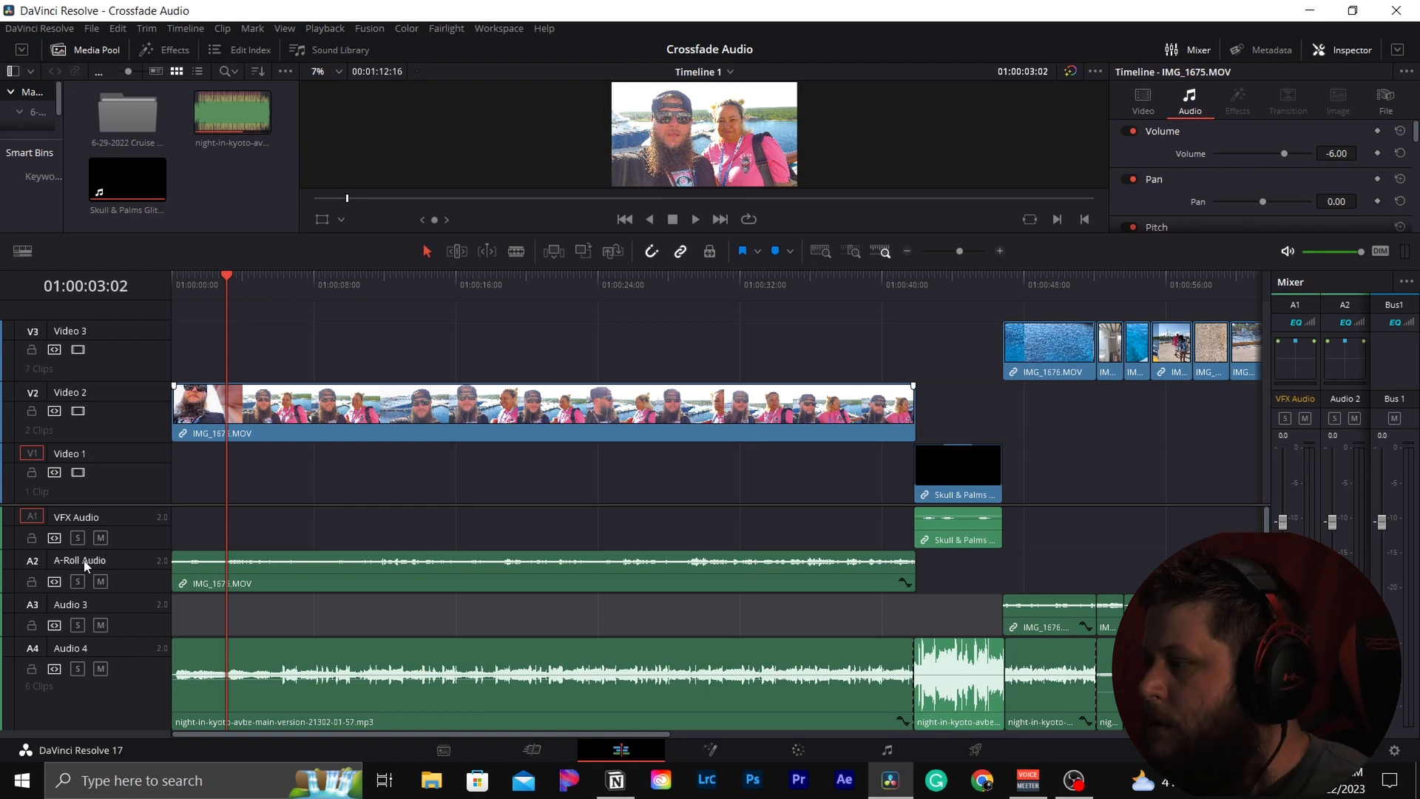
Rename audio track A3 to "B-Roll Audio".
{"action": "double_click", "coordinate": [86, 609]}
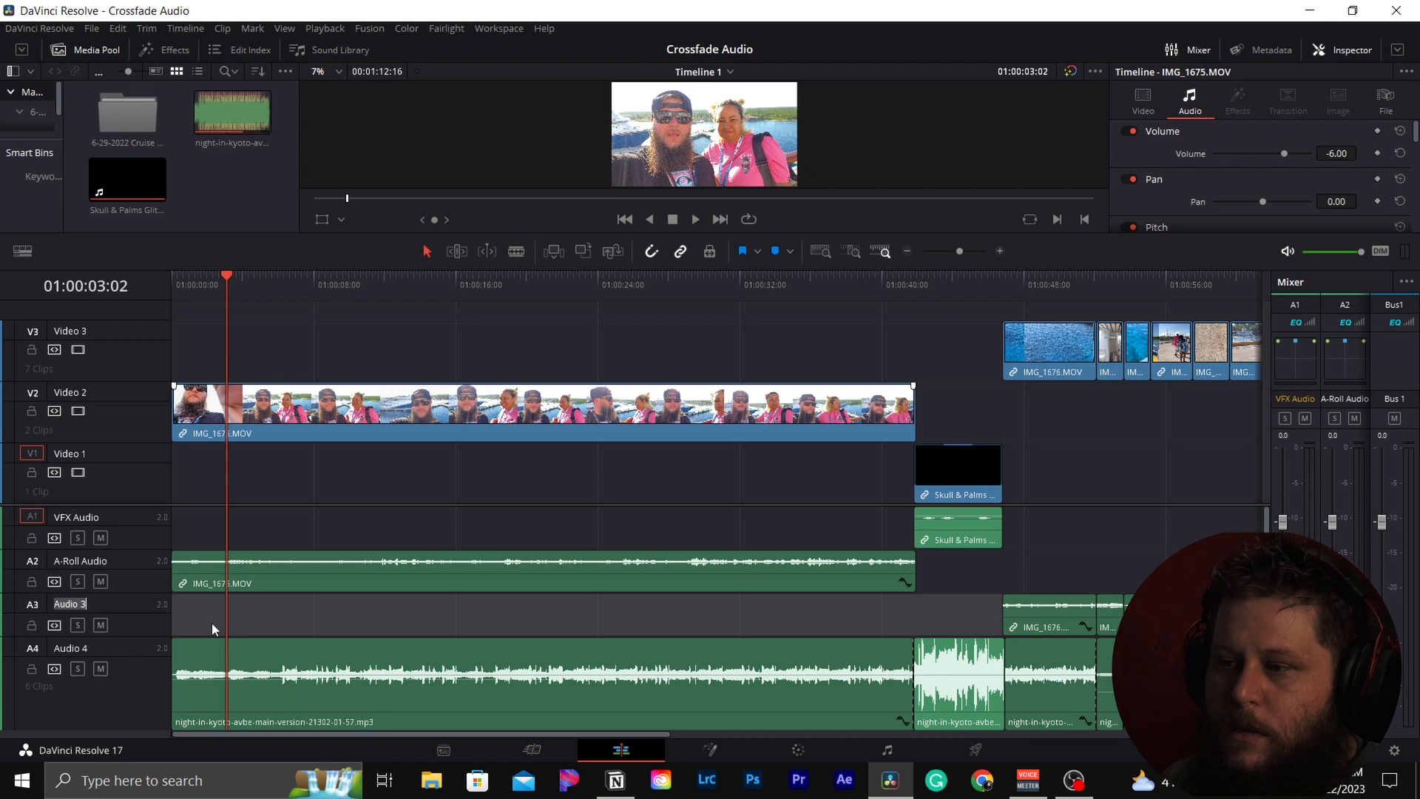
{"action": "key", "text": "BackSpace"}
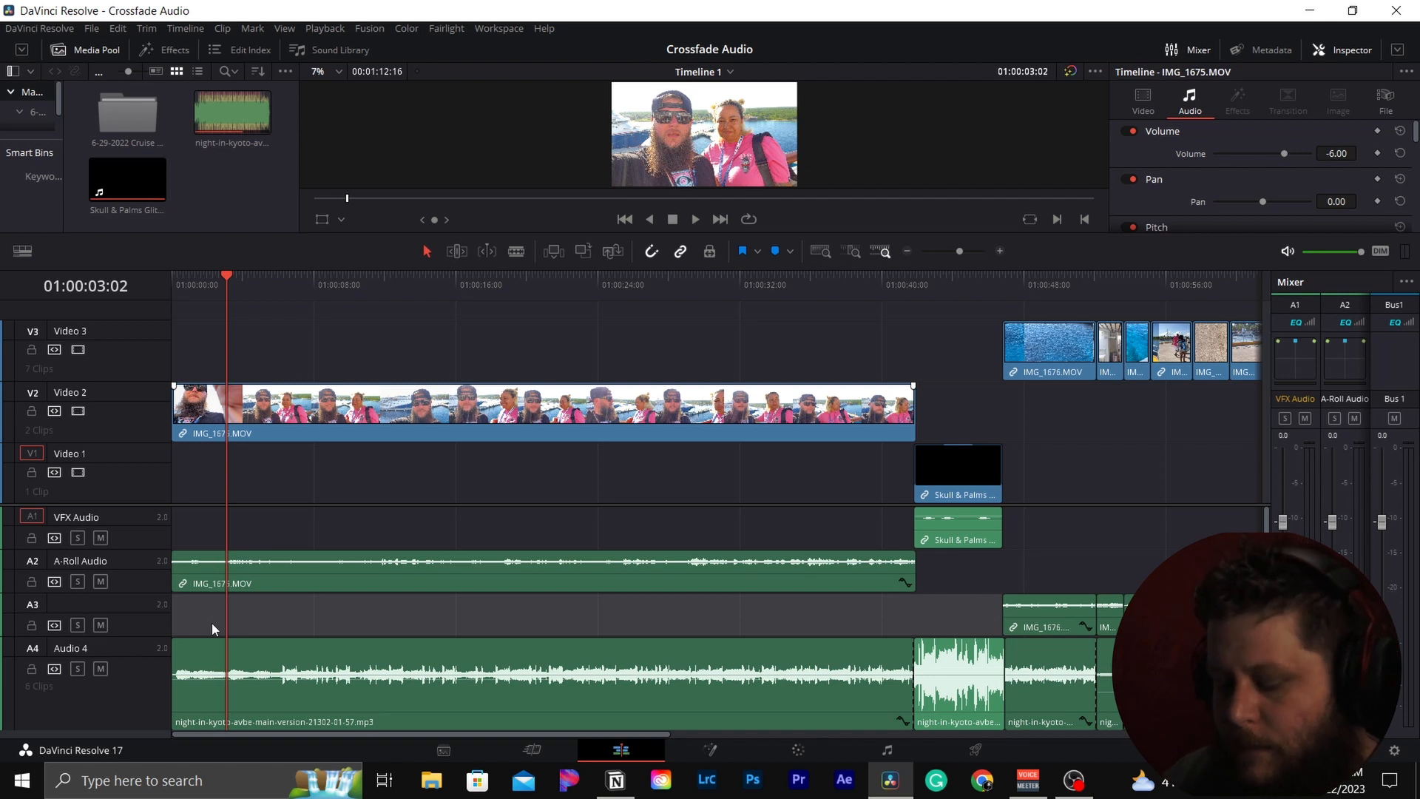
{"action": "type", "text": "B-Ro"}
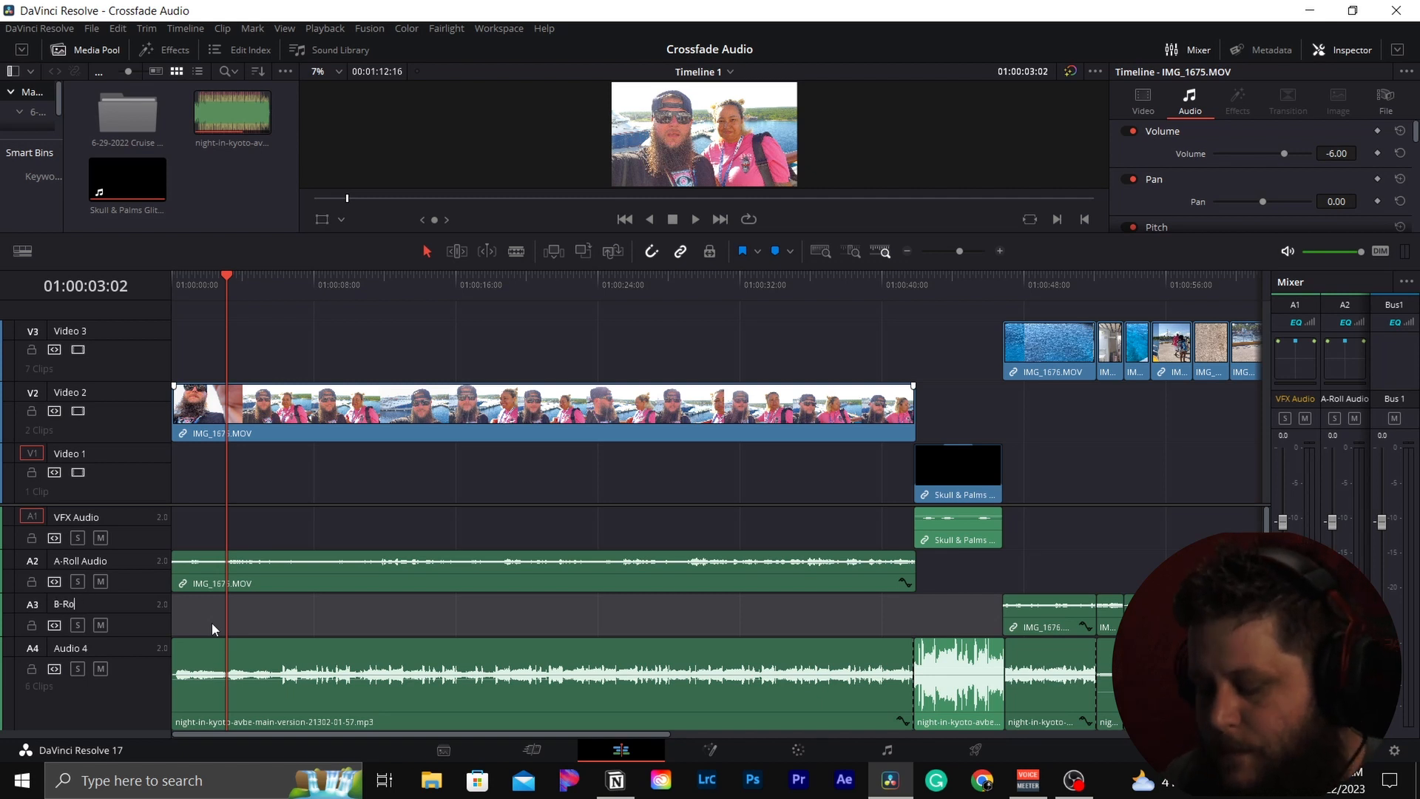
{"action": "type", "text": "ll Audio"}
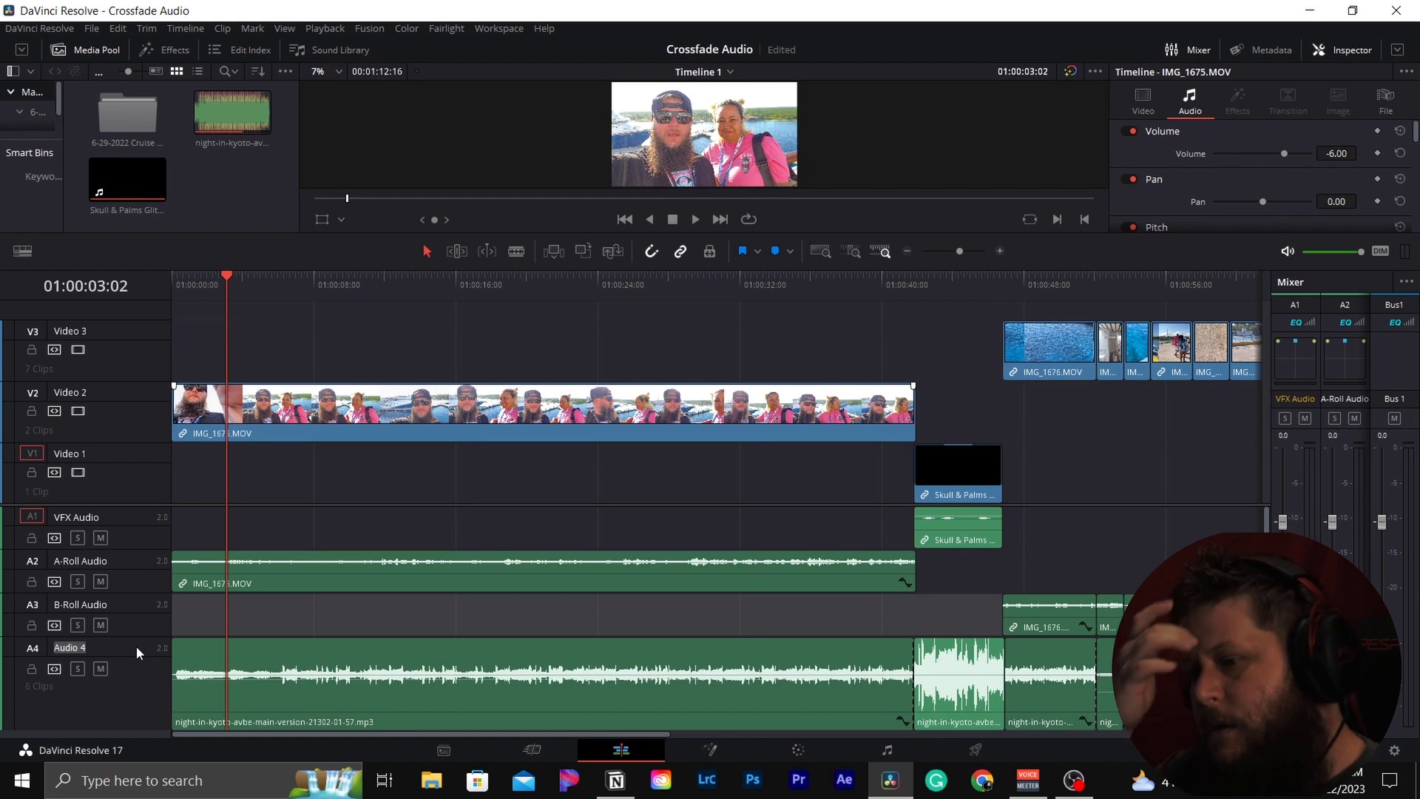
Rename audio track A4 to "Music Audio" and save the project.
{"action": "key", "text": "BackSpace"}
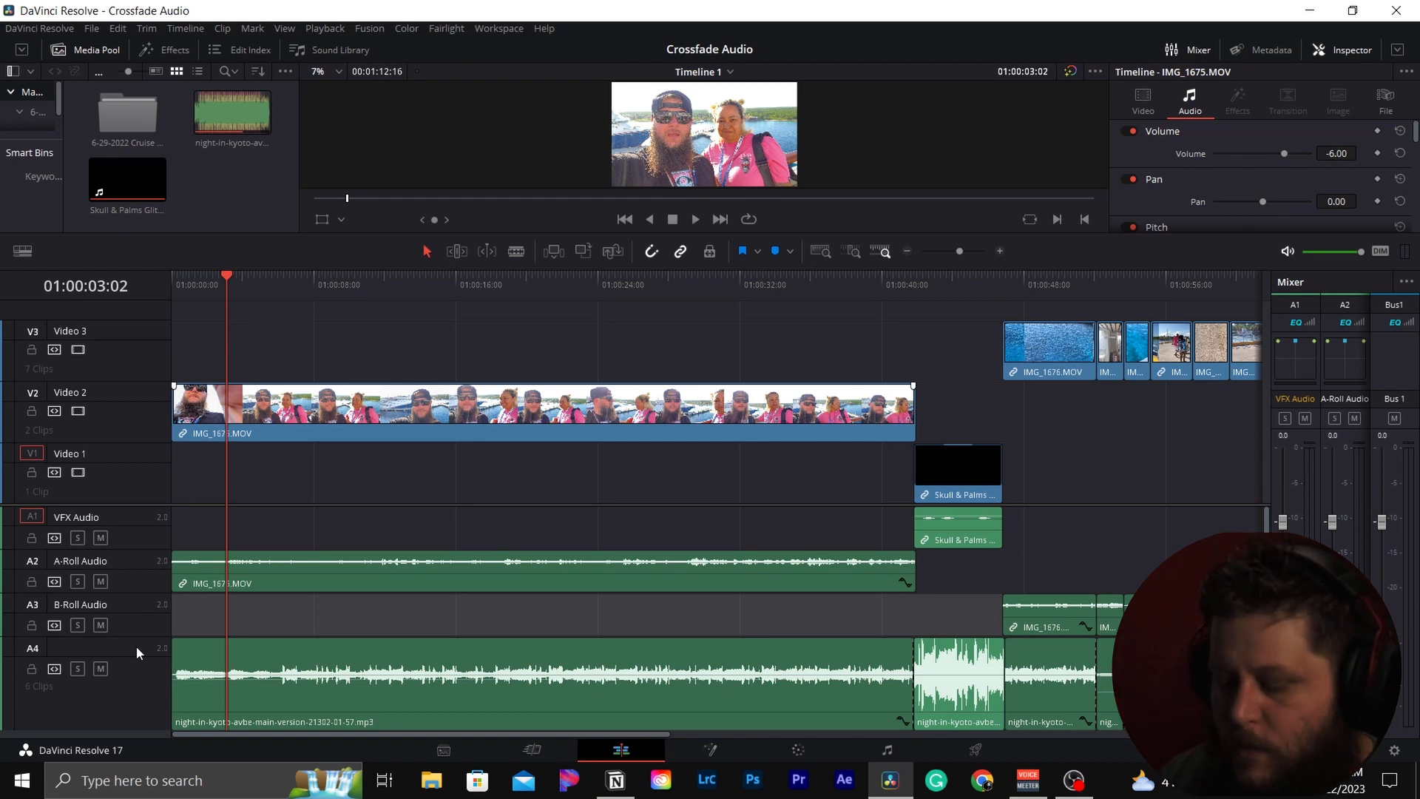
{"action": "type", "text": "Music Audio"}
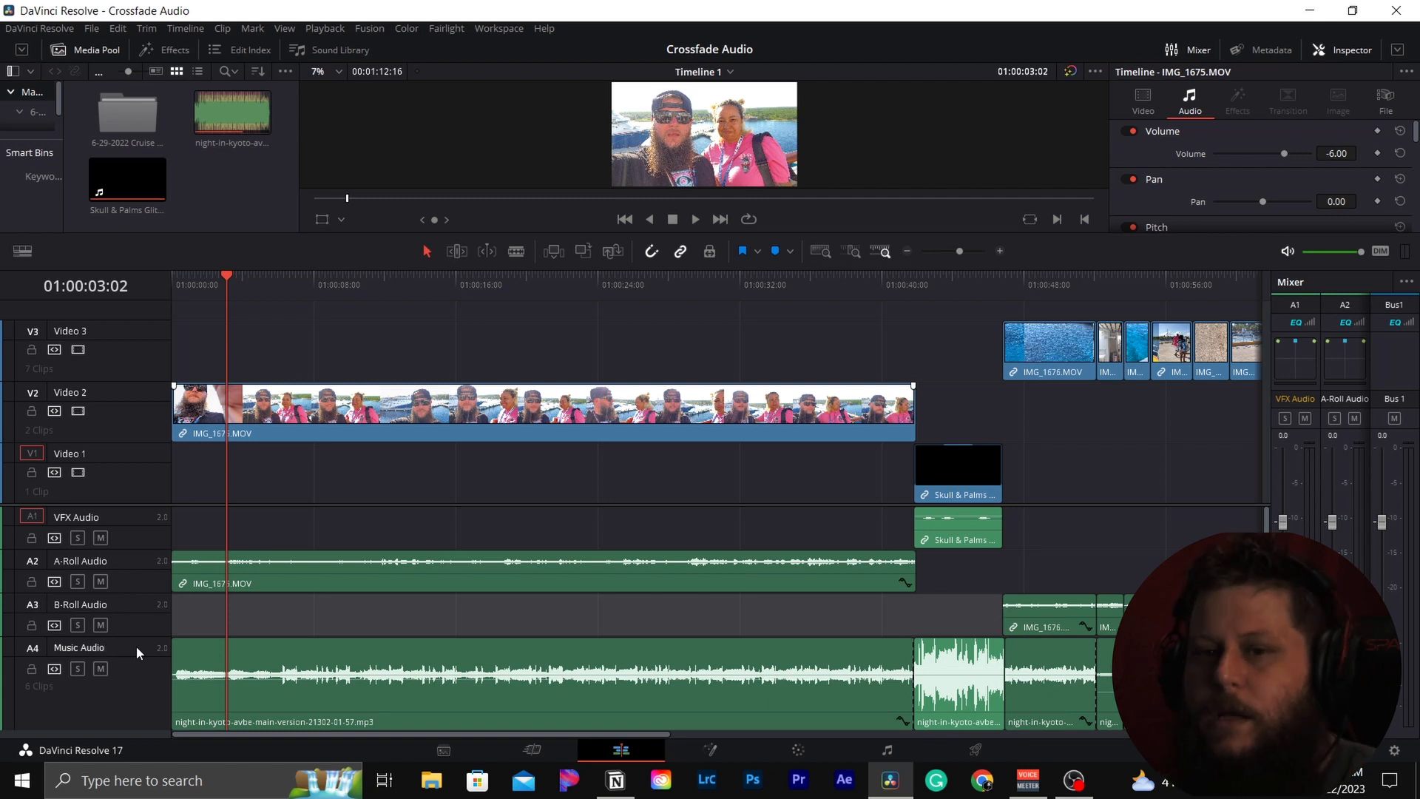
{"action": "key", "text": "Return"}
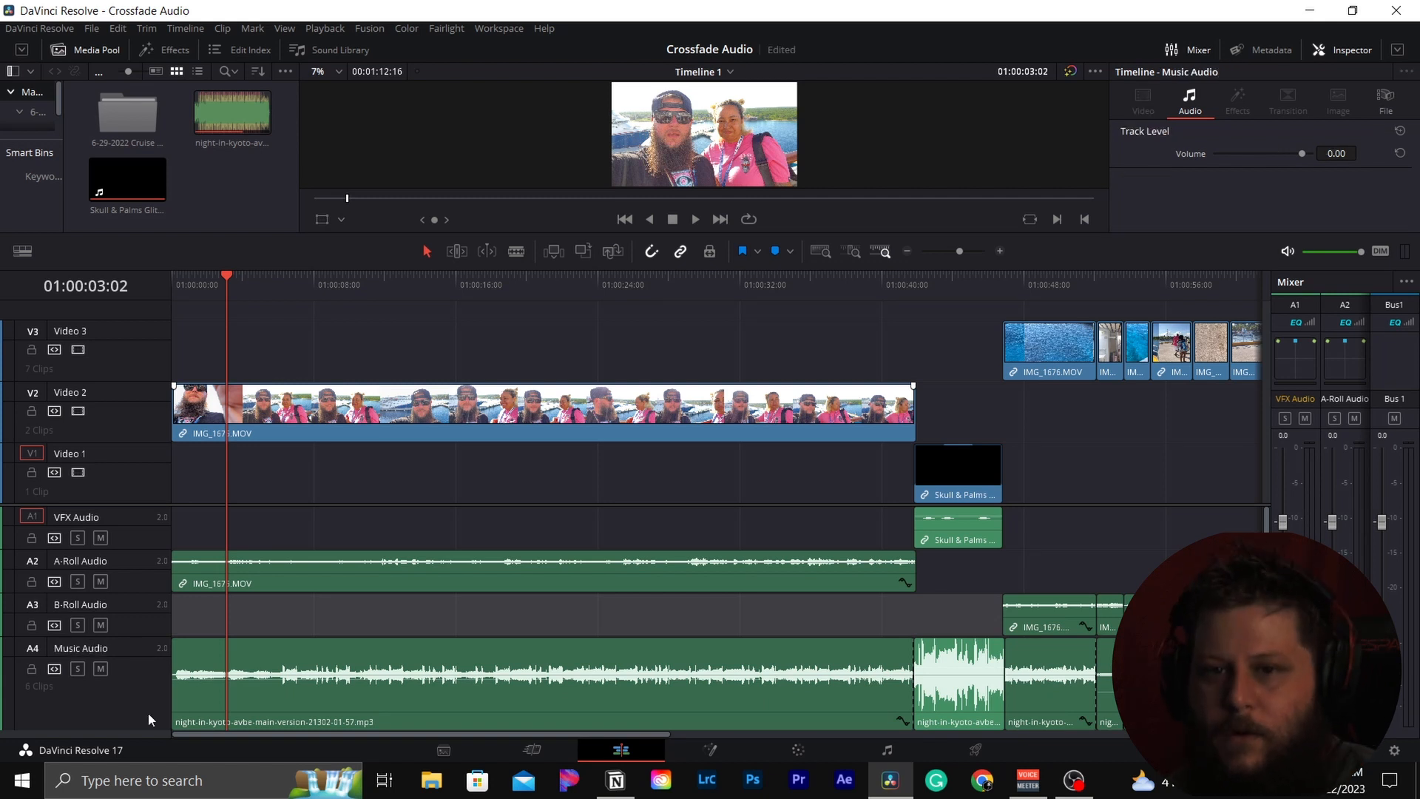
{"action": "key", "text": "ctrl+s"}
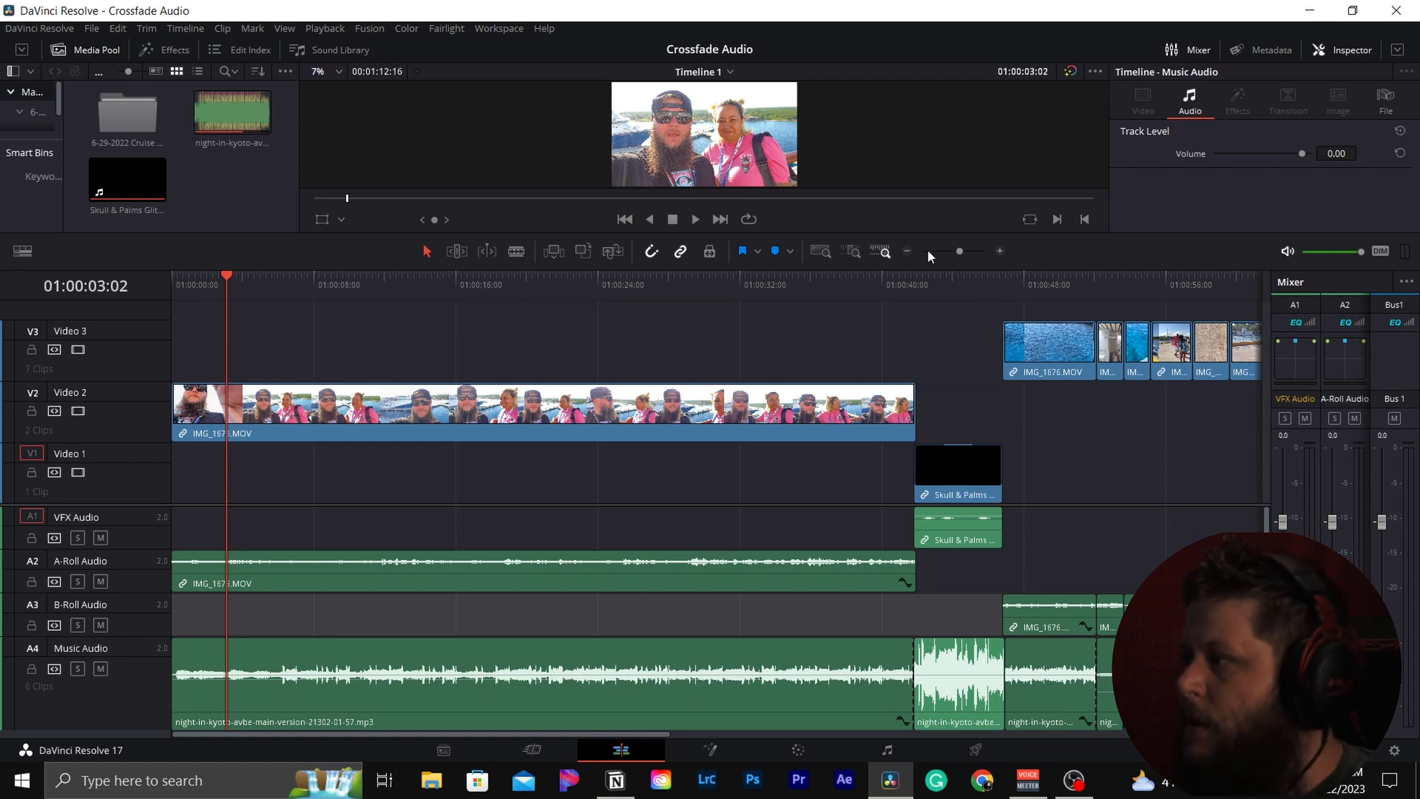
Change the track color of the VFX Audio track to Purple.
{"action": "left_click", "coordinate": [909, 252]}
{"action": "left_click", "coordinate": [906, 254]}
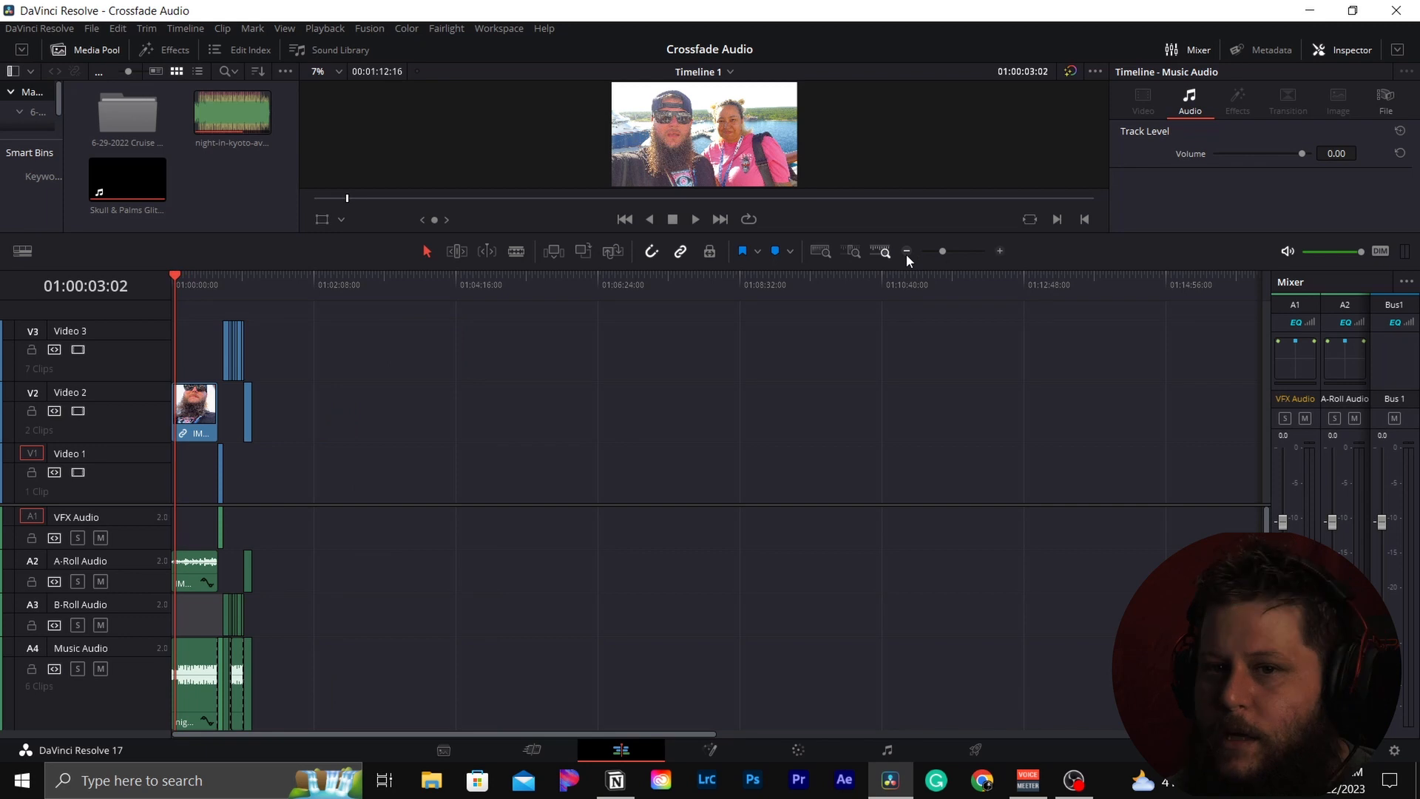
{"action": "left_click", "coordinate": [999, 251]}
{"action": "left_click", "coordinate": [999, 252]}
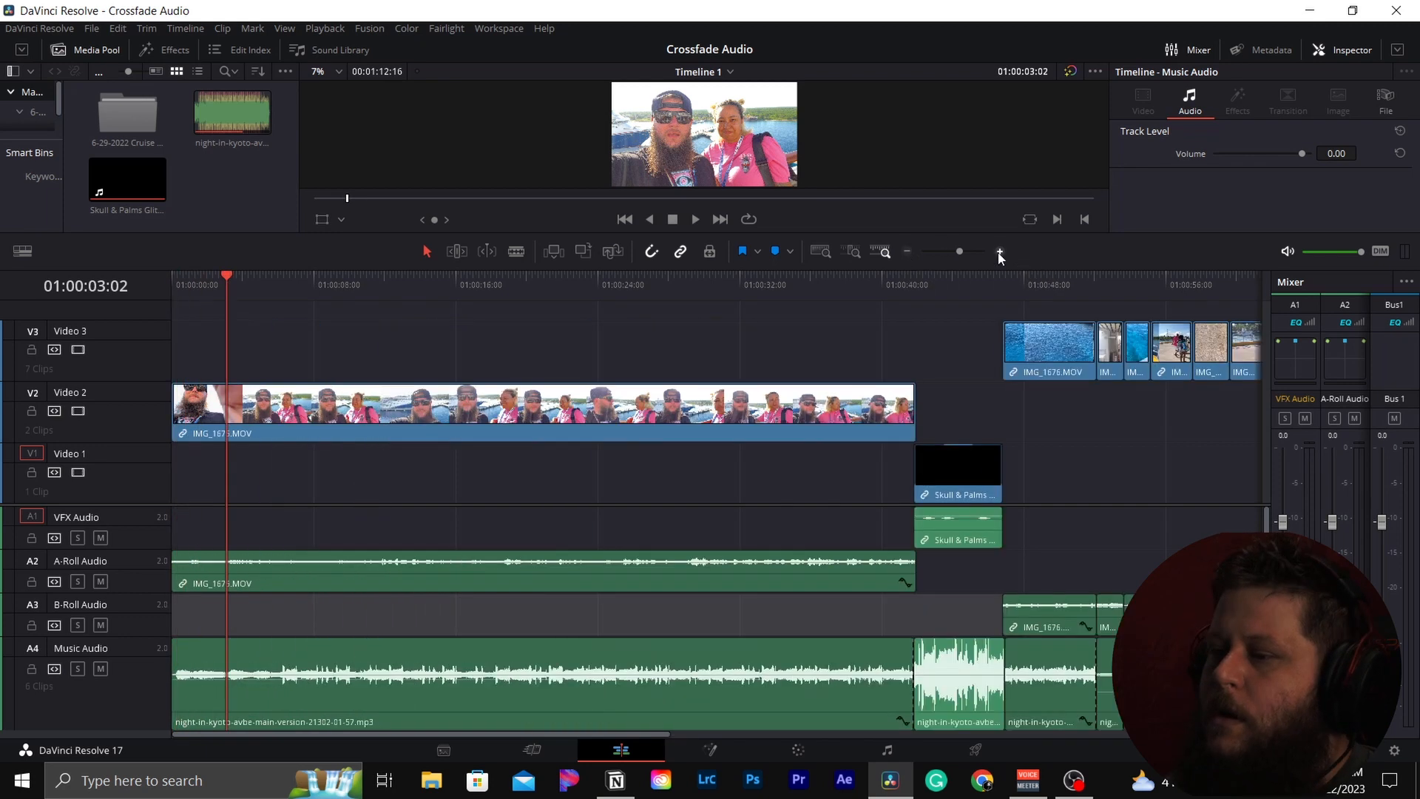
{"action": "left_click", "coordinate": [999, 252]}
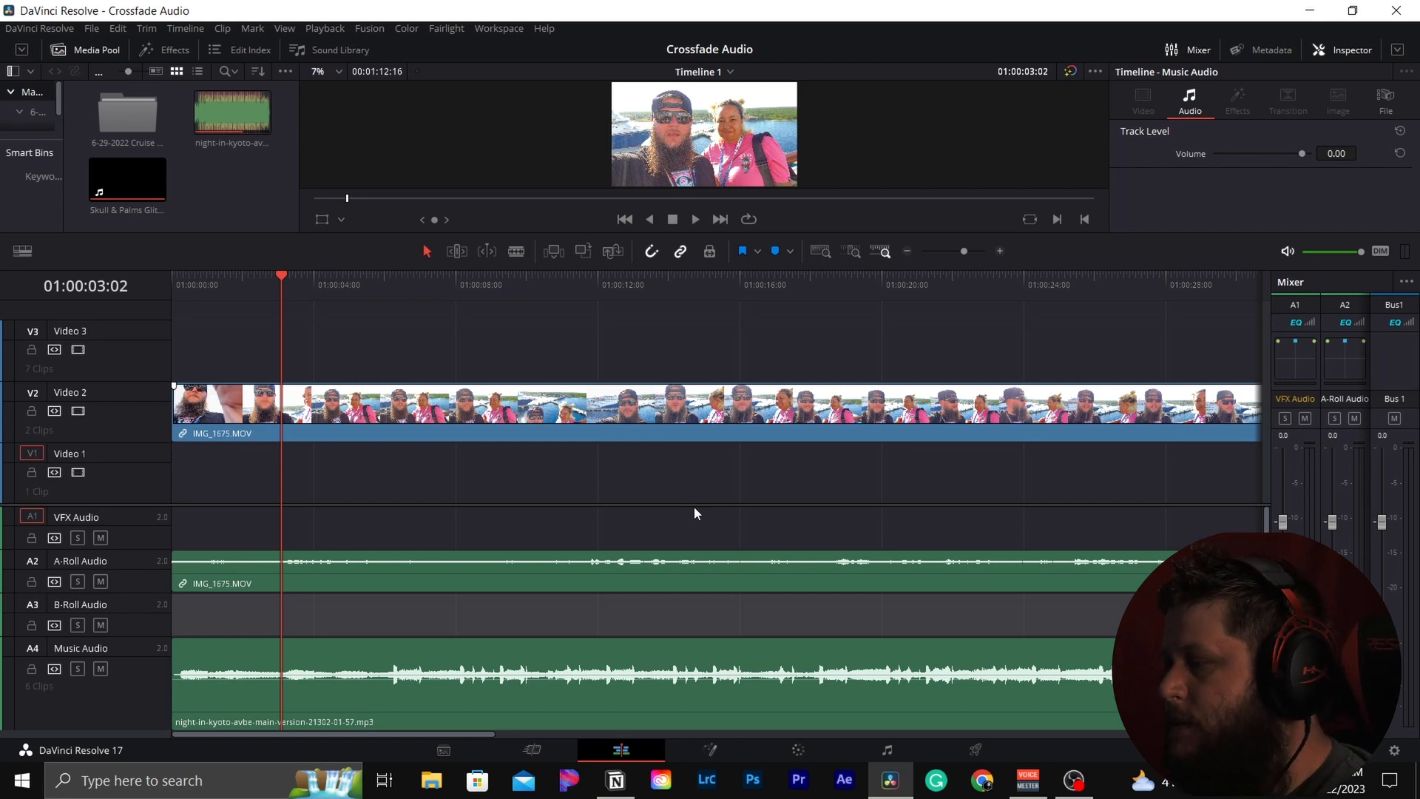
{"action": "right_click", "coordinate": [112, 518]}
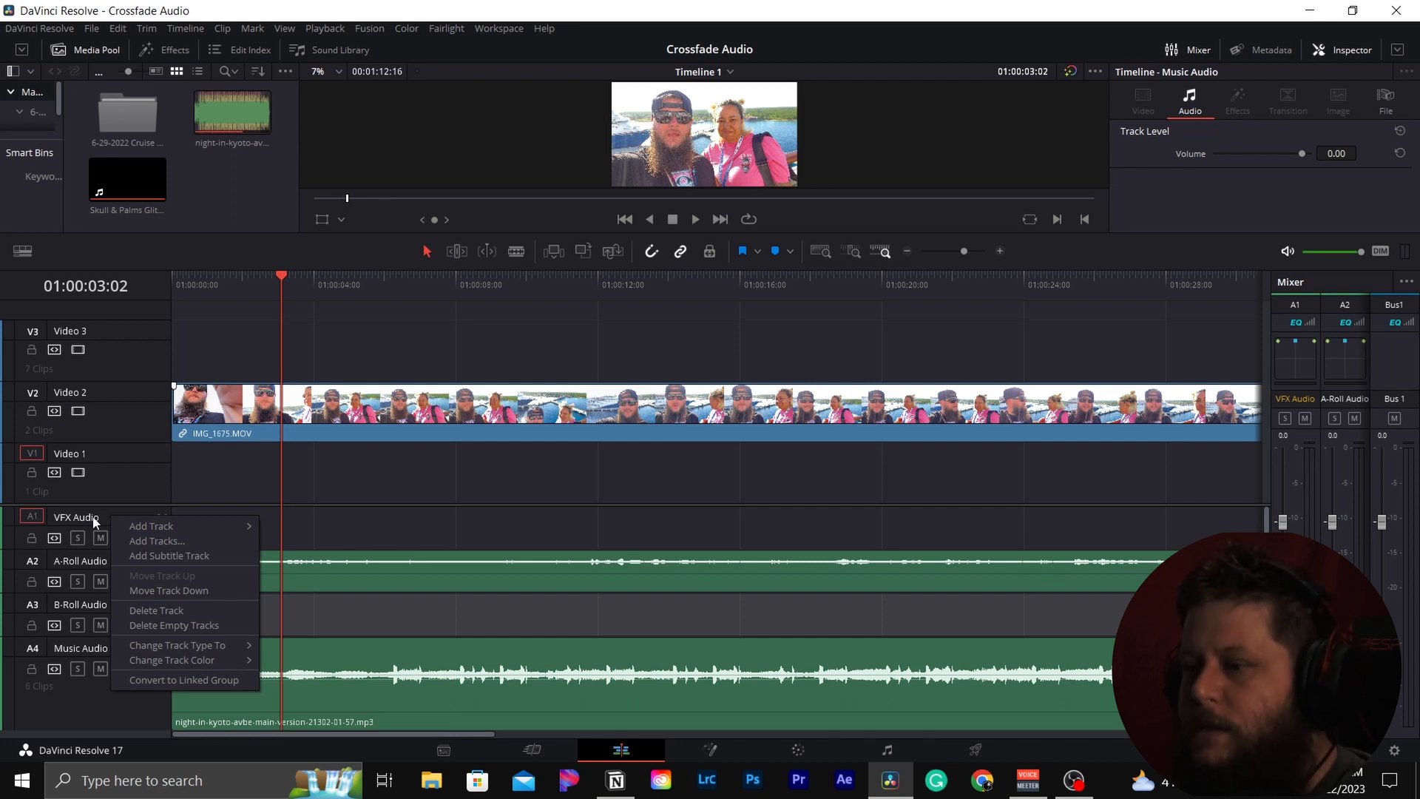
{"action": "mouse_move", "coordinate": [188, 661]}
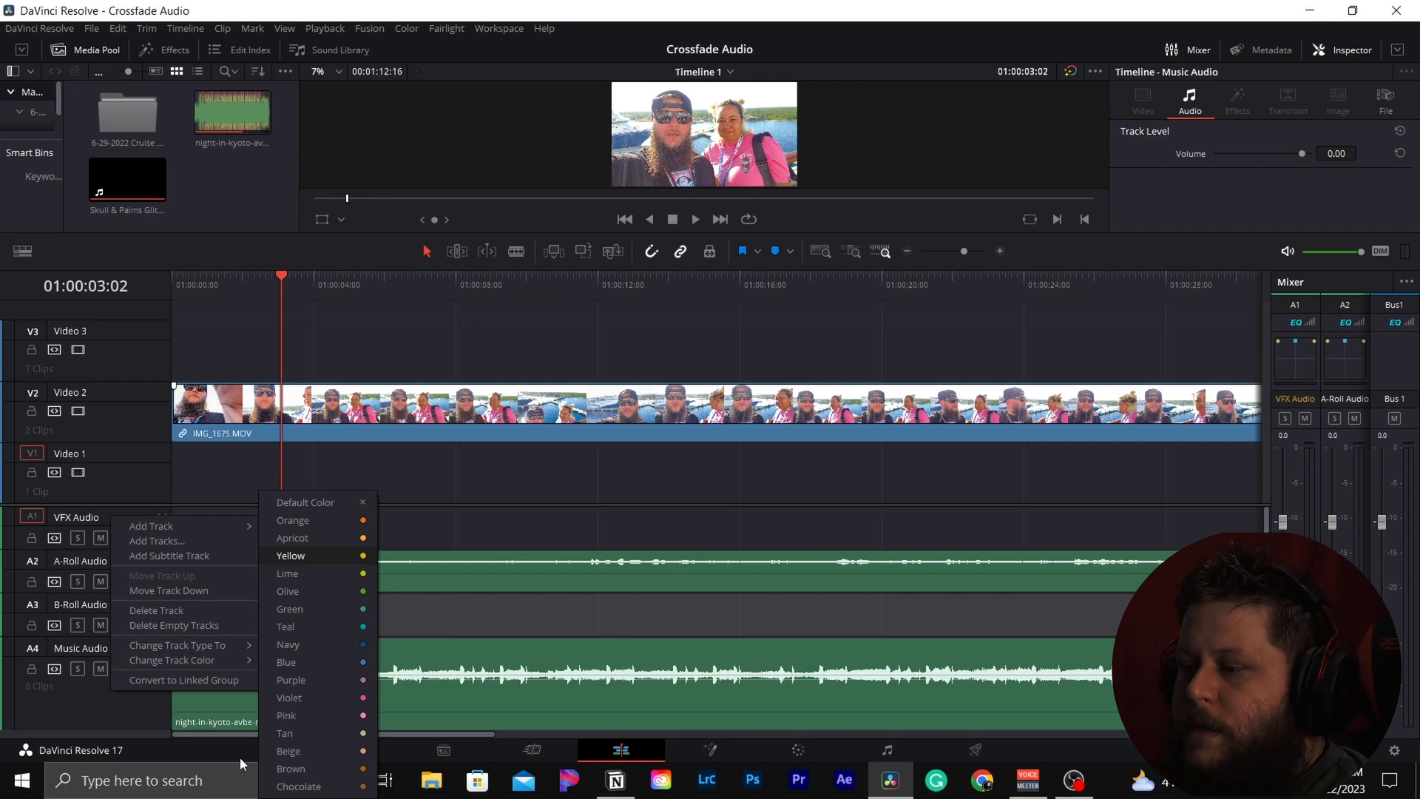
{"action": "left_click", "coordinate": [312, 681]}
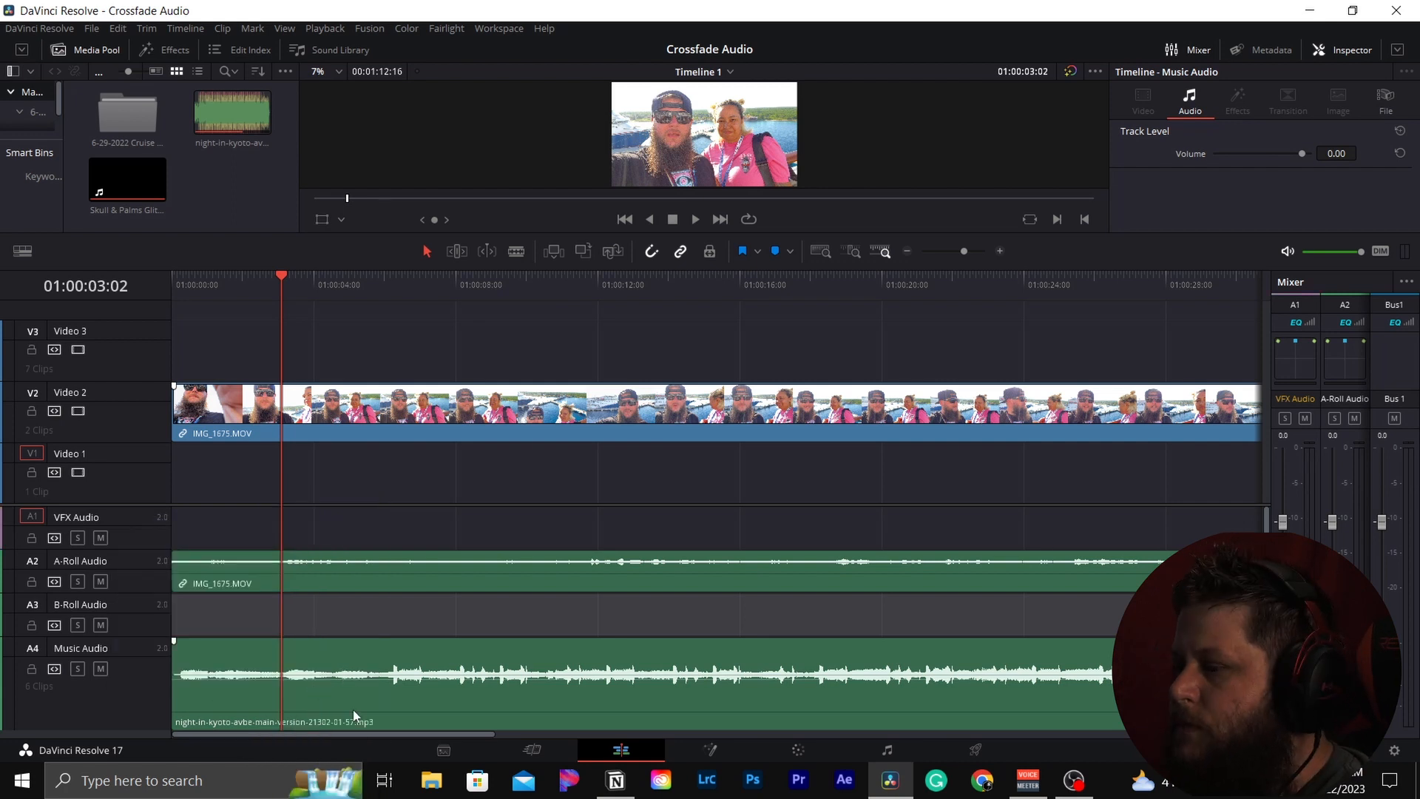
Change the track color of the A-Roll Audio track to Orange.
{"action": "left_click", "coordinate": [908, 252]}
{"action": "left_click", "coordinate": [908, 252]}
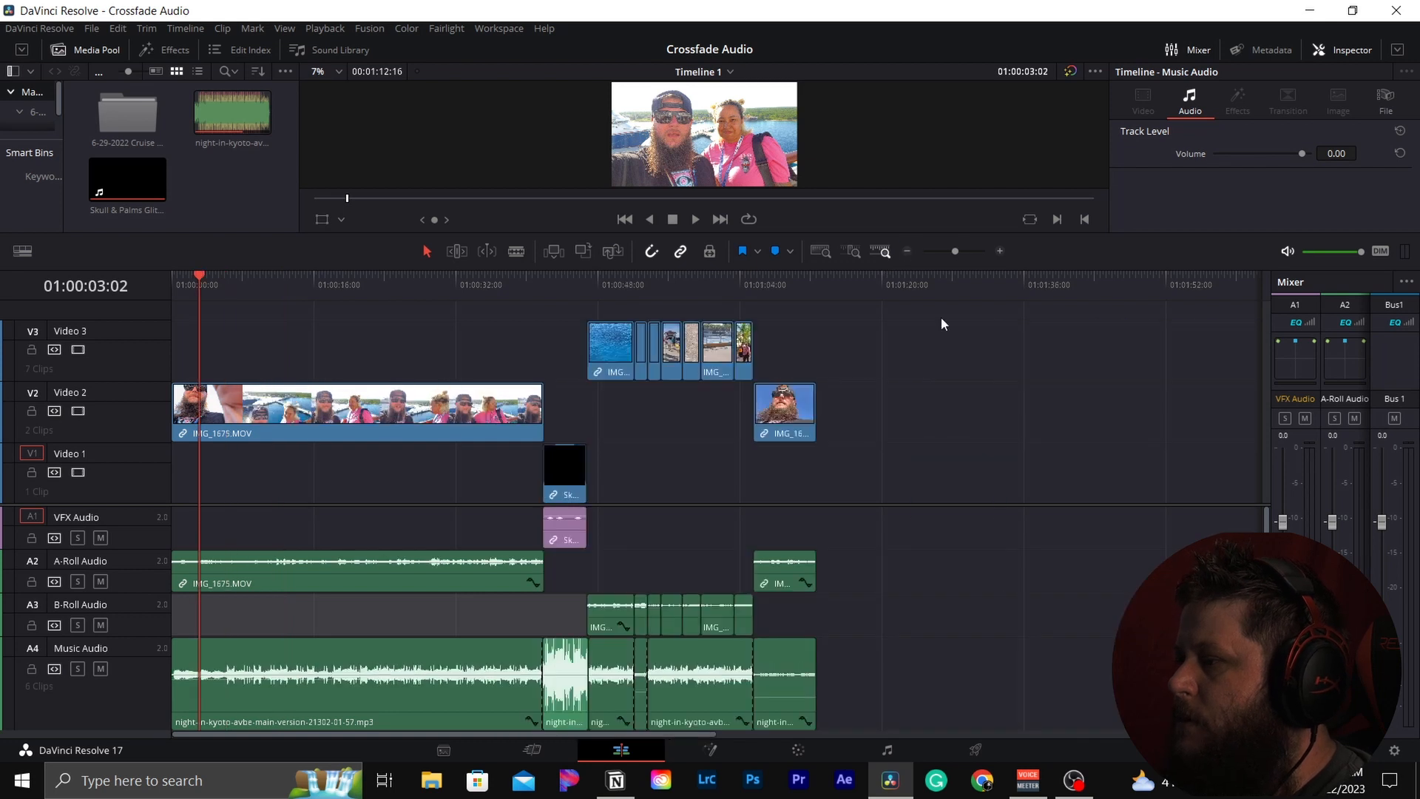
{"action": "left_click", "coordinate": [999, 250]}
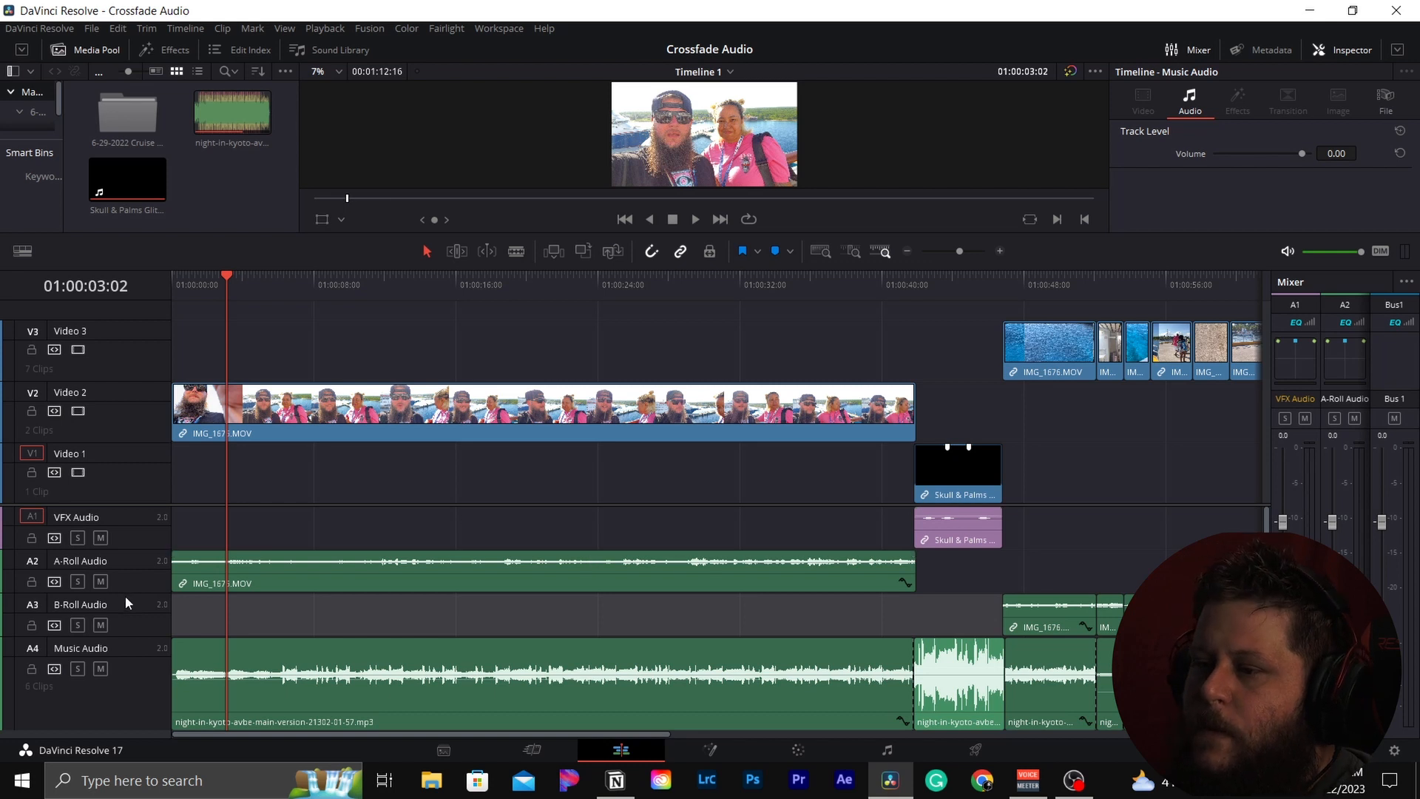
{"action": "right_click", "coordinate": [127, 560]}
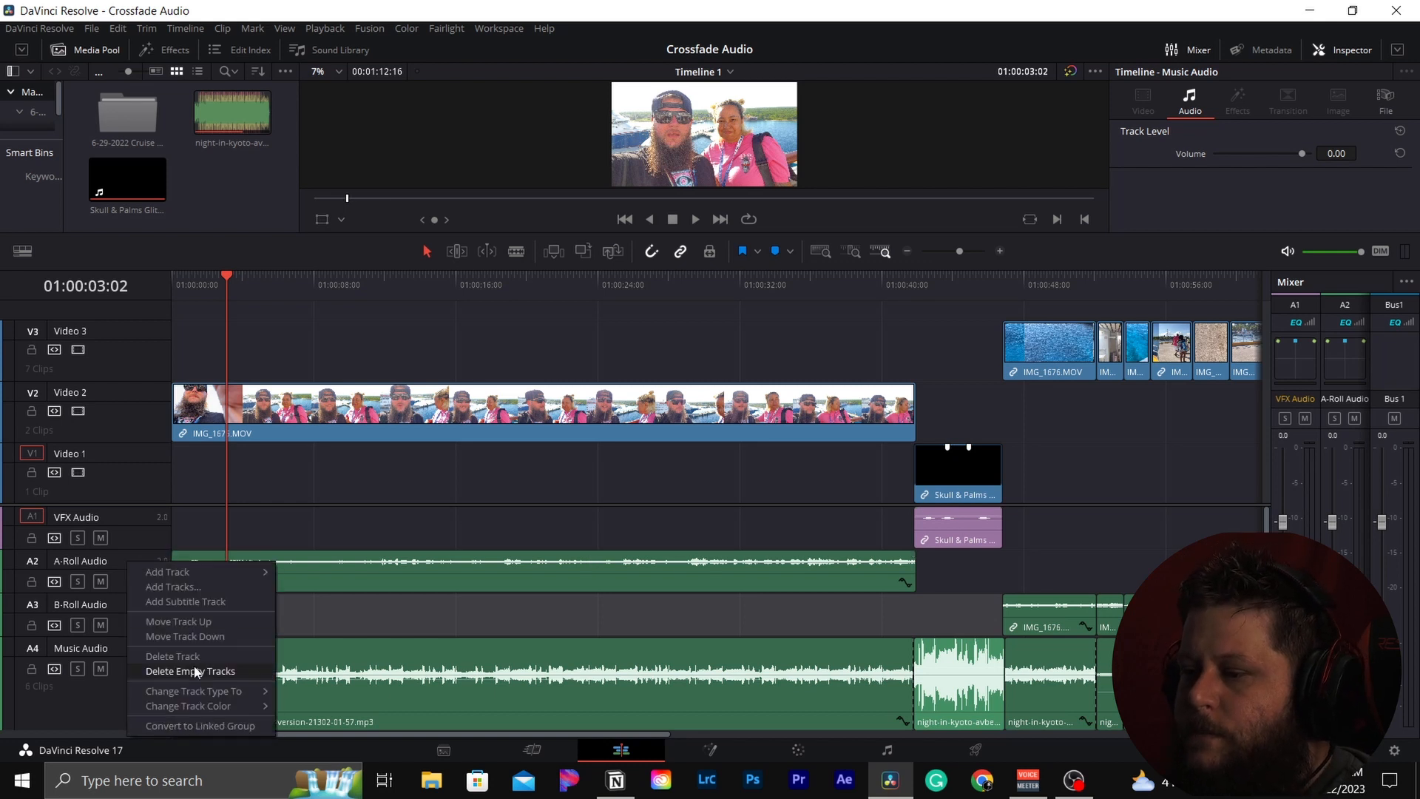
{"action": "mouse_move", "coordinate": [199, 708]}
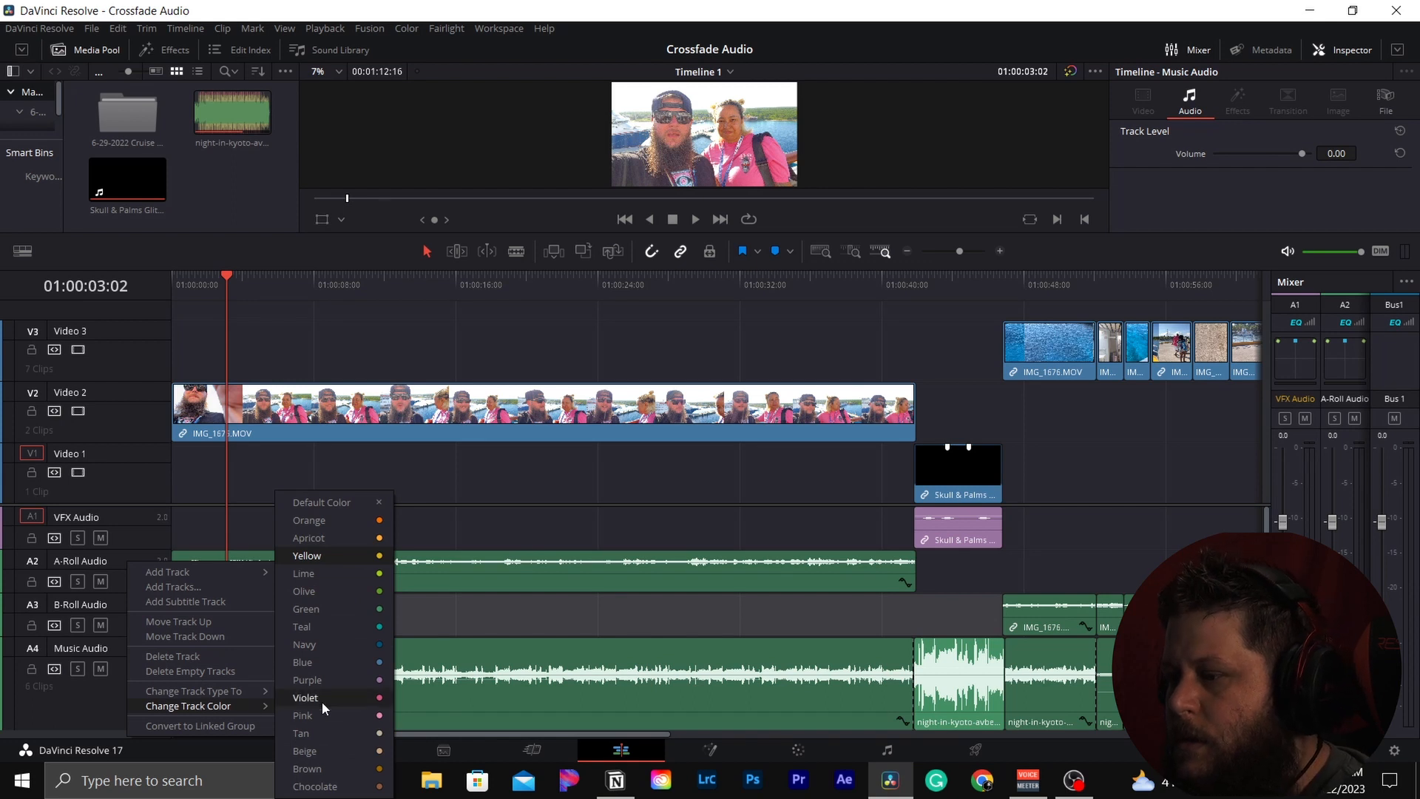
{"action": "left_click", "coordinate": [326, 519]}
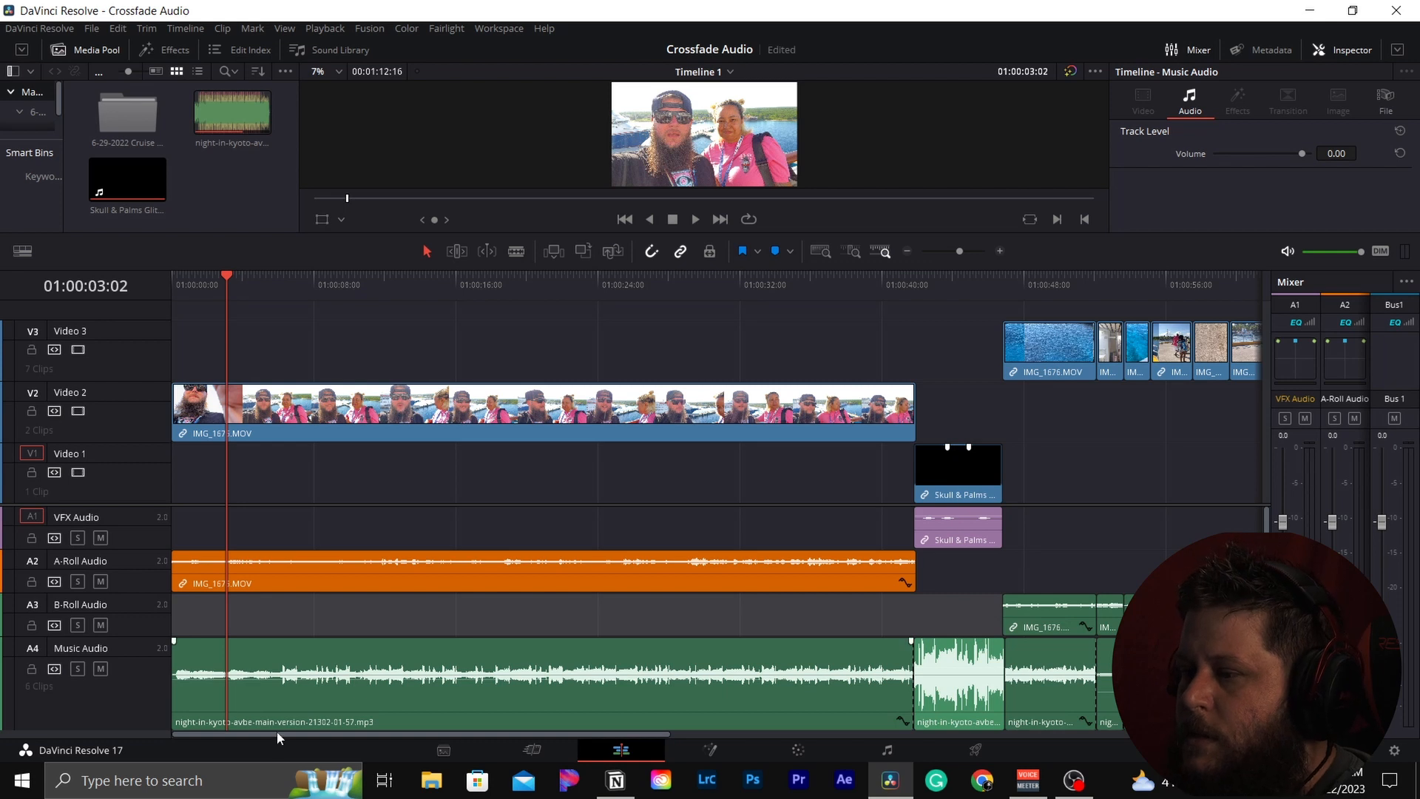
Change the track color of the B-Roll Audio track to Navy.
{"action": "left_click_drag", "start_coordinate": [264, 732], "coordinate": [463, 732]}
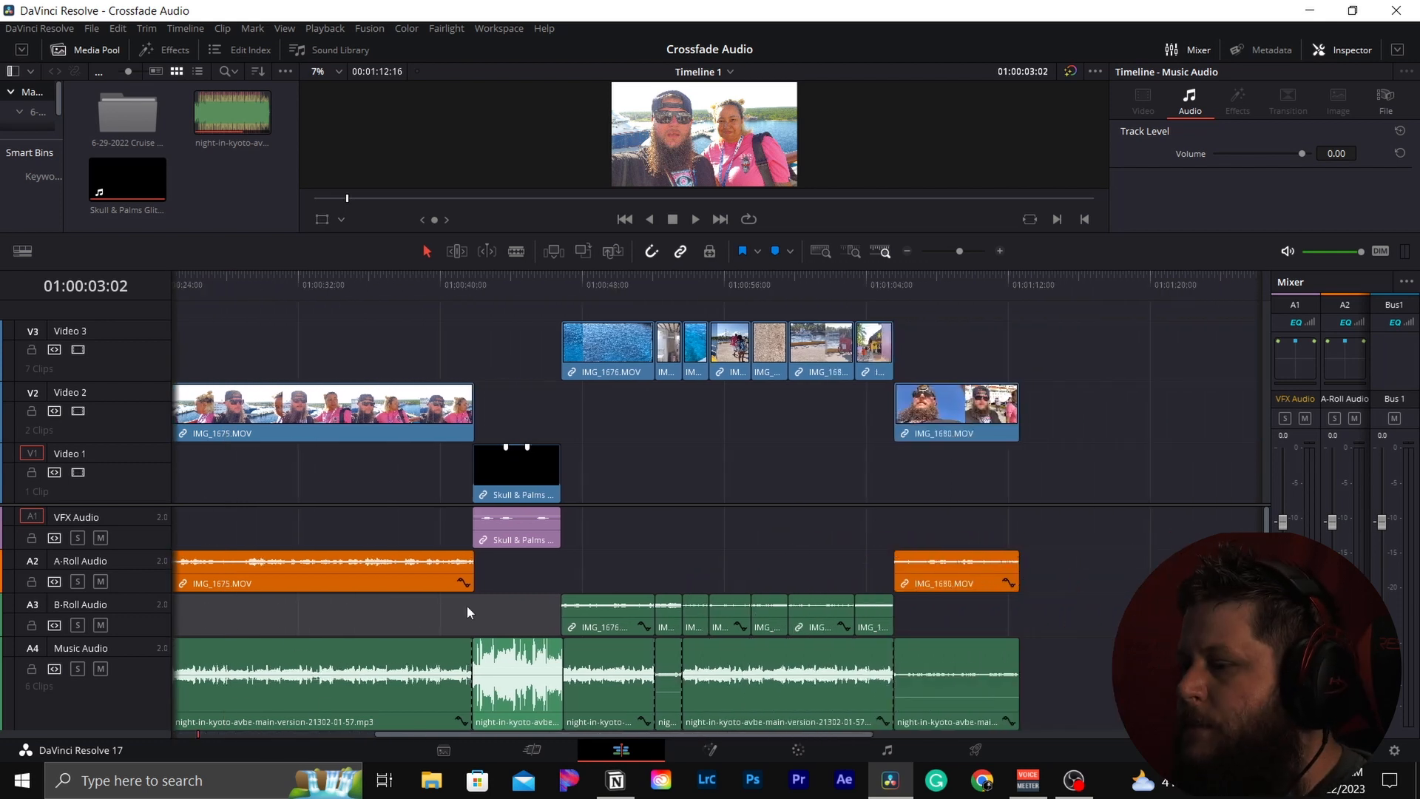
{"action": "left_click_drag", "start_coordinate": [441, 730], "coordinate": [252, 790]}
{"action": "right_click", "coordinate": [121, 601]}
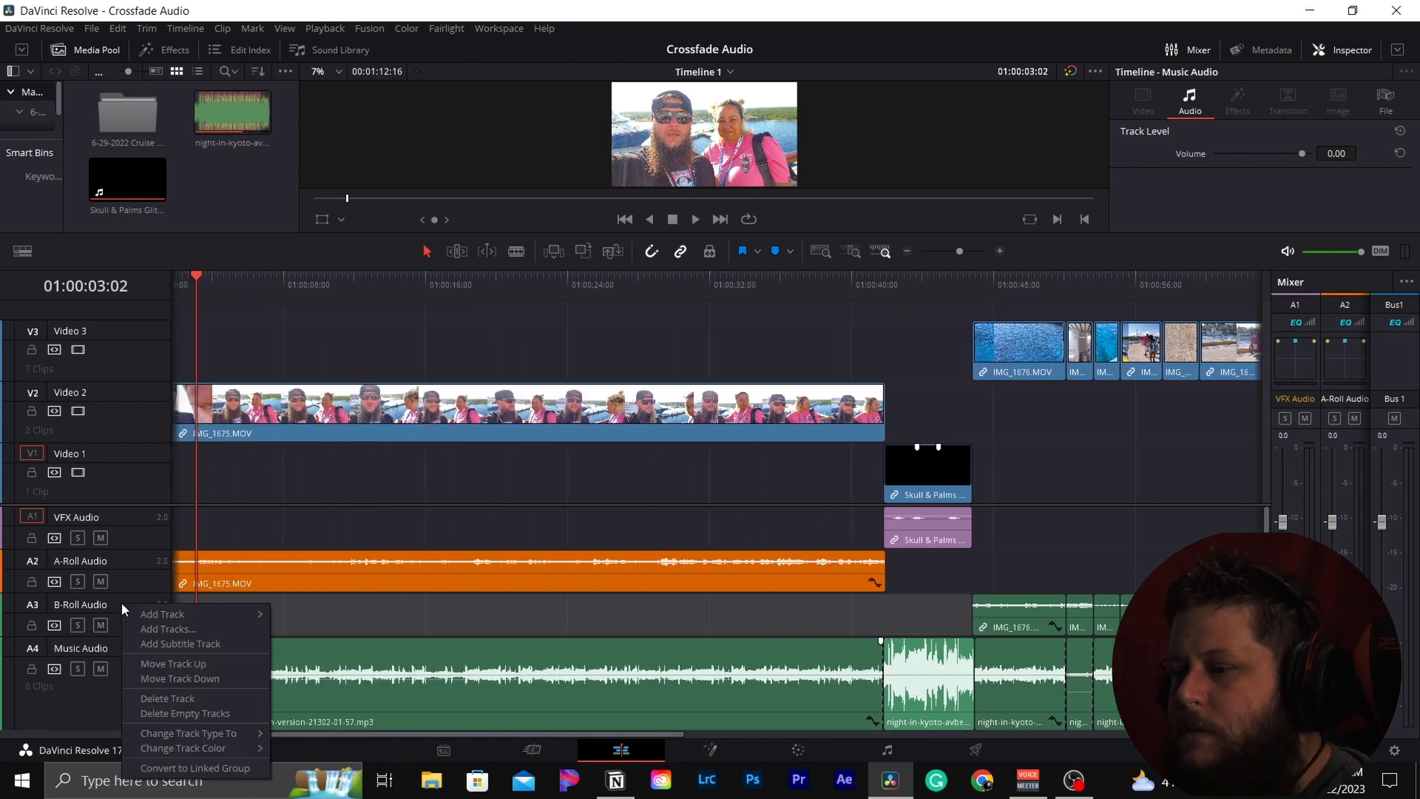
{"action": "mouse_move", "coordinate": [199, 749]}
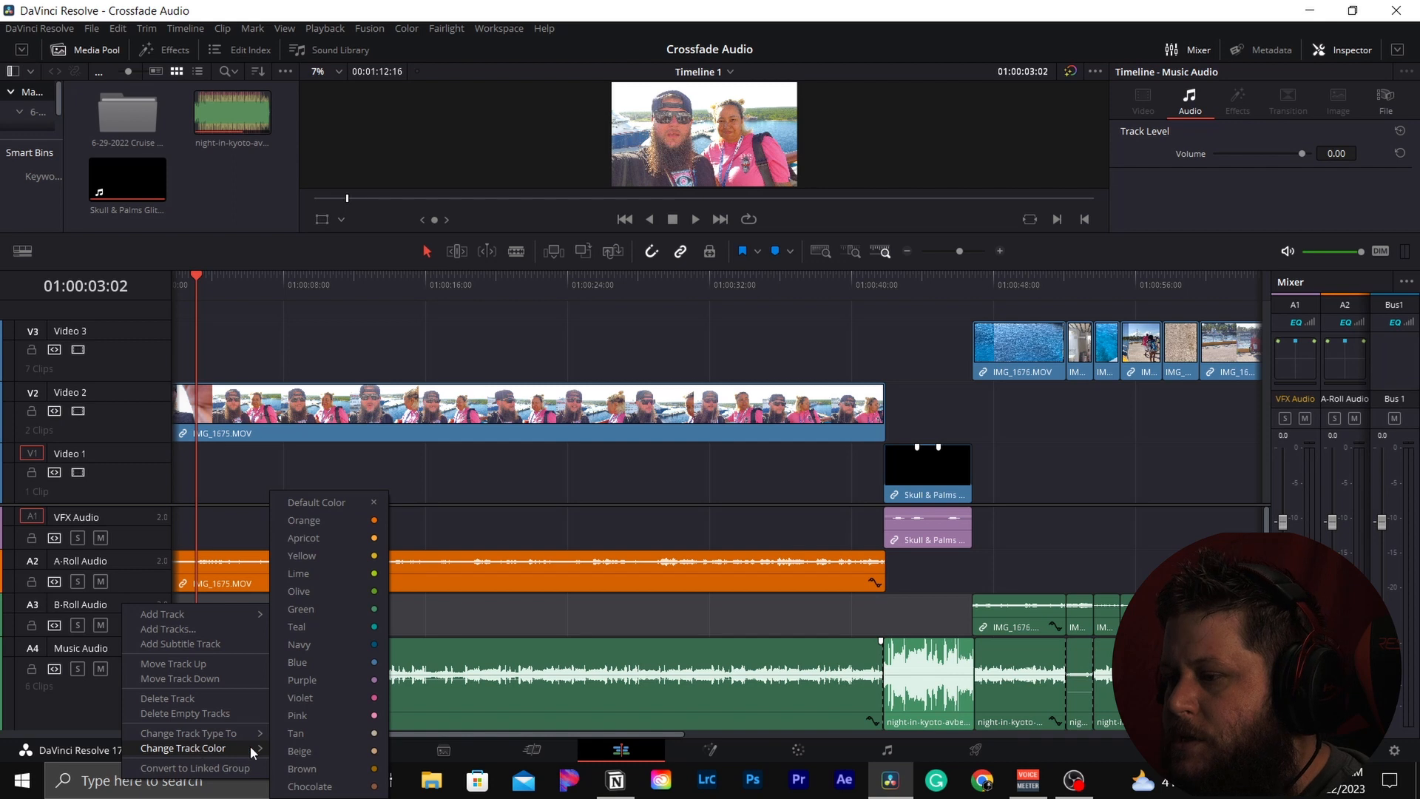
{"action": "left_click", "coordinate": [321, 646]}
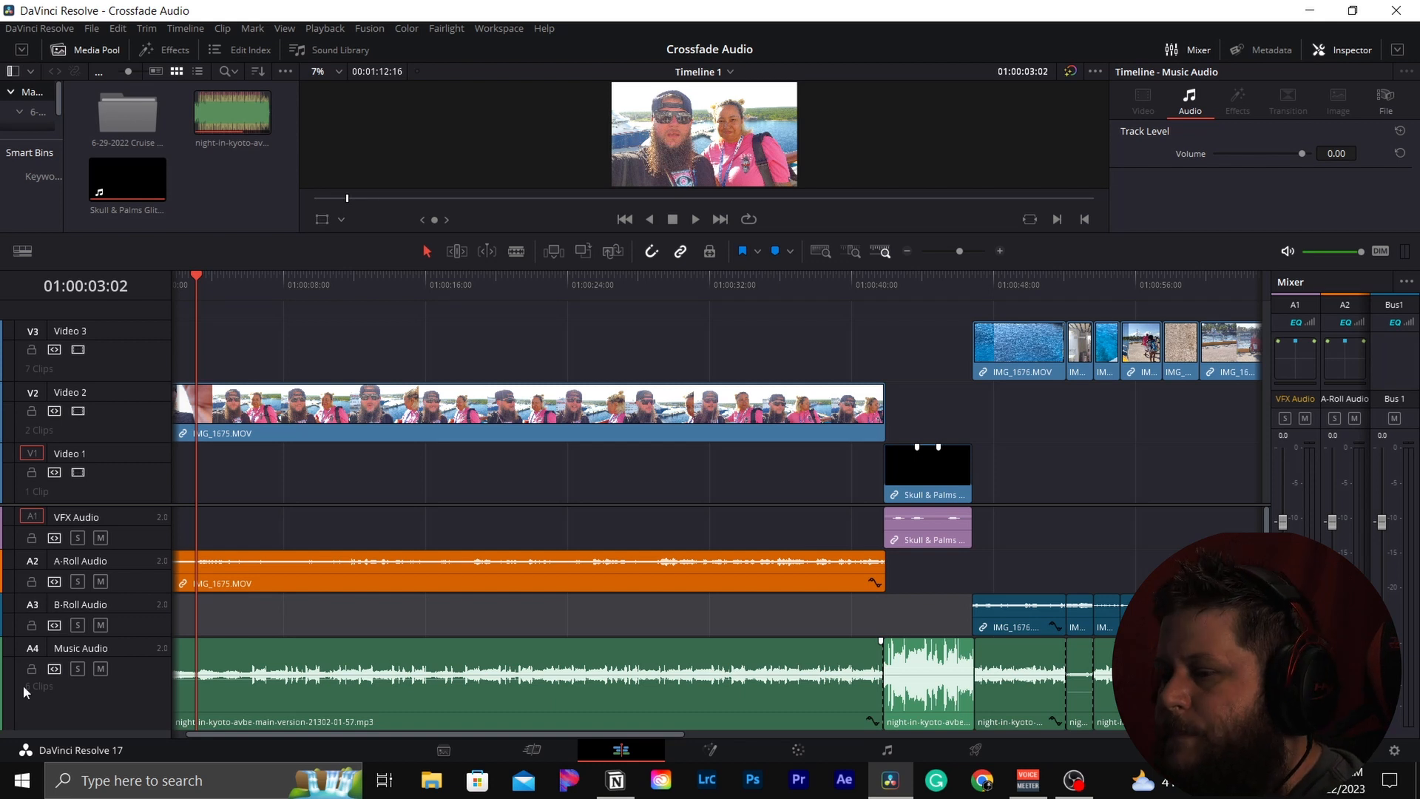
Preview the B-roll clips on track V3 together with their recolored audio, moving the playhead to 01:00:56:16.
{"action": "left_click_drag", "start_coordinate": [284, 735], "coordinate": [486, 735]}
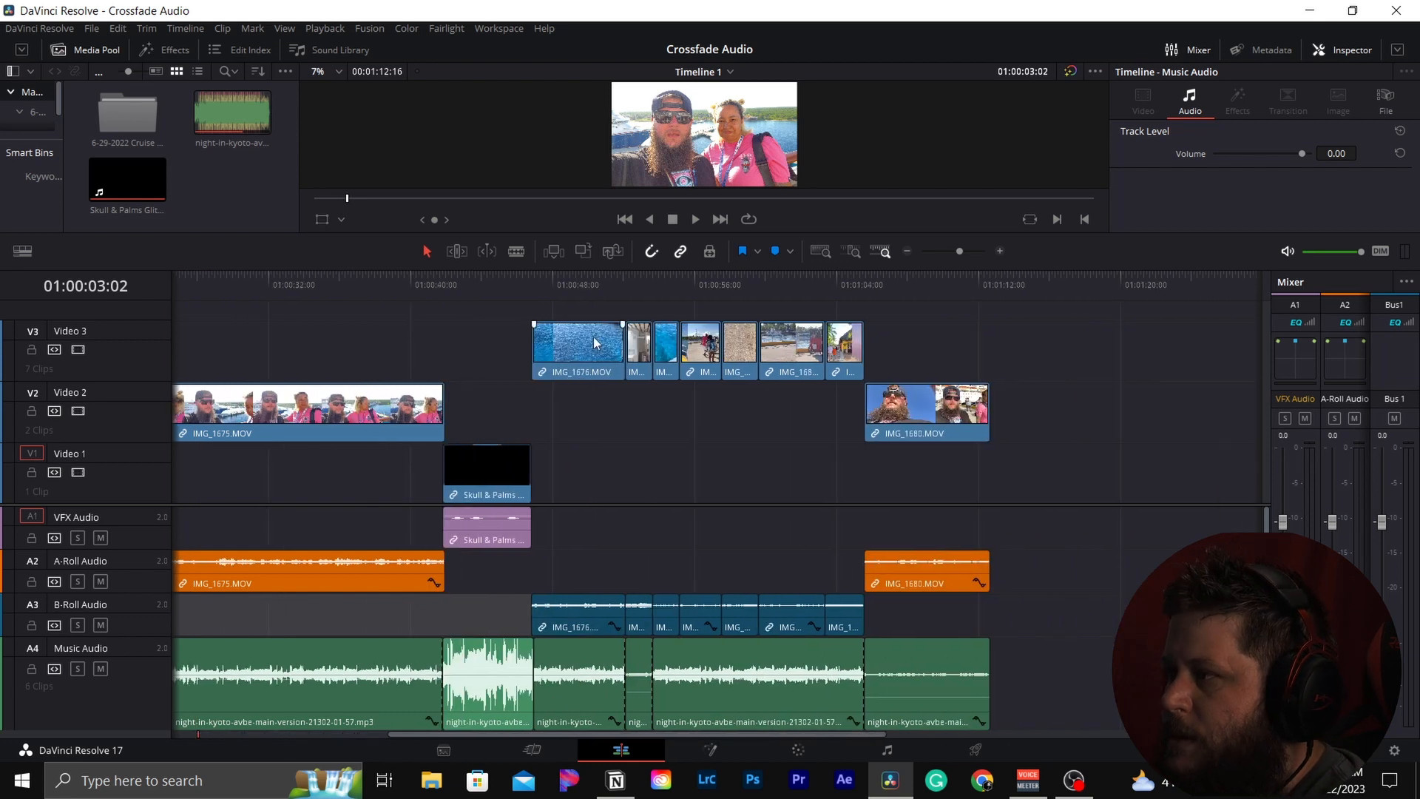
{"action": "left_click", "coordinate": [565, 281]}
{"action": "key", "text": "space"}
{"action": "left_click", "coordinate": [705, 283]}
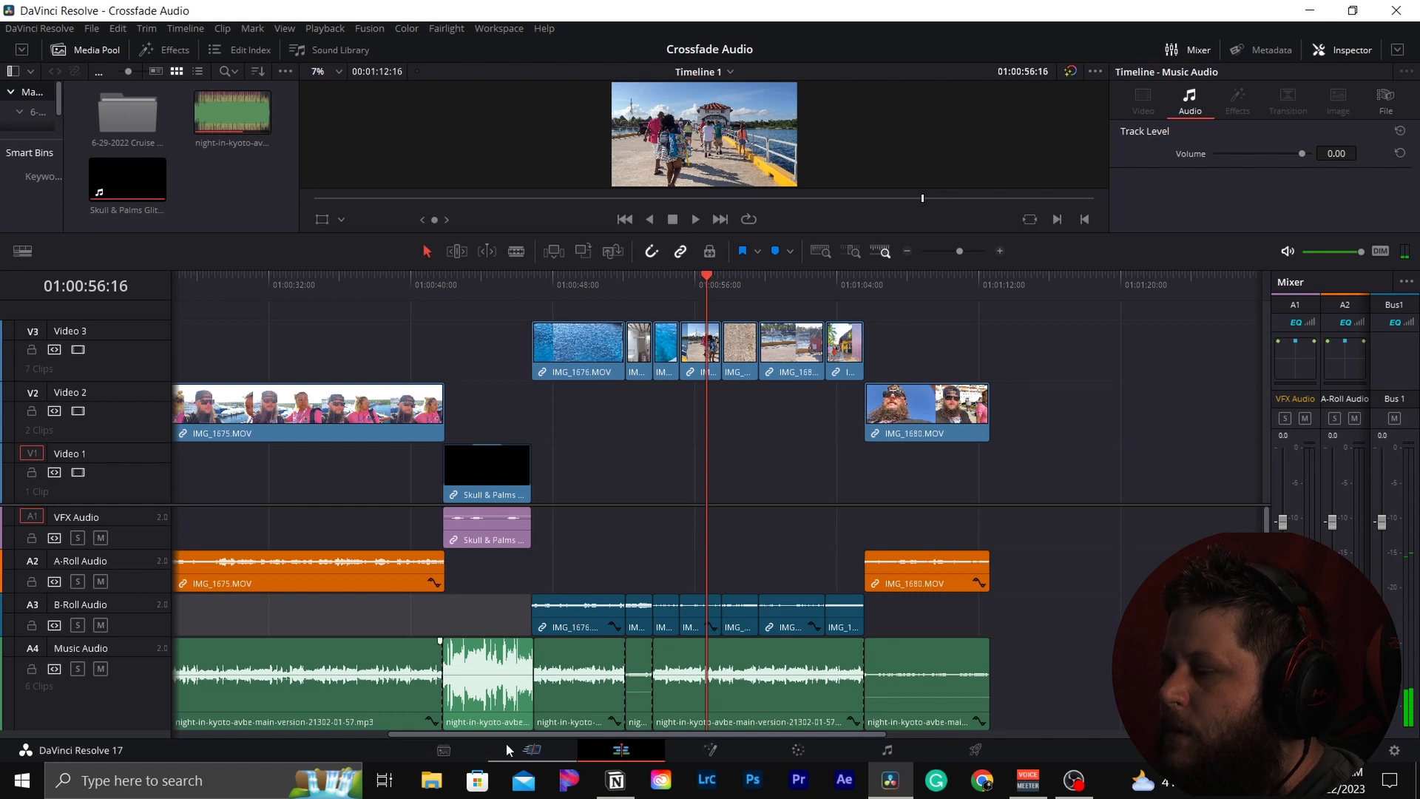
{"action": "left_click_drag", "start_coordinate": [519, 733], "coordinate": [236, 742]}
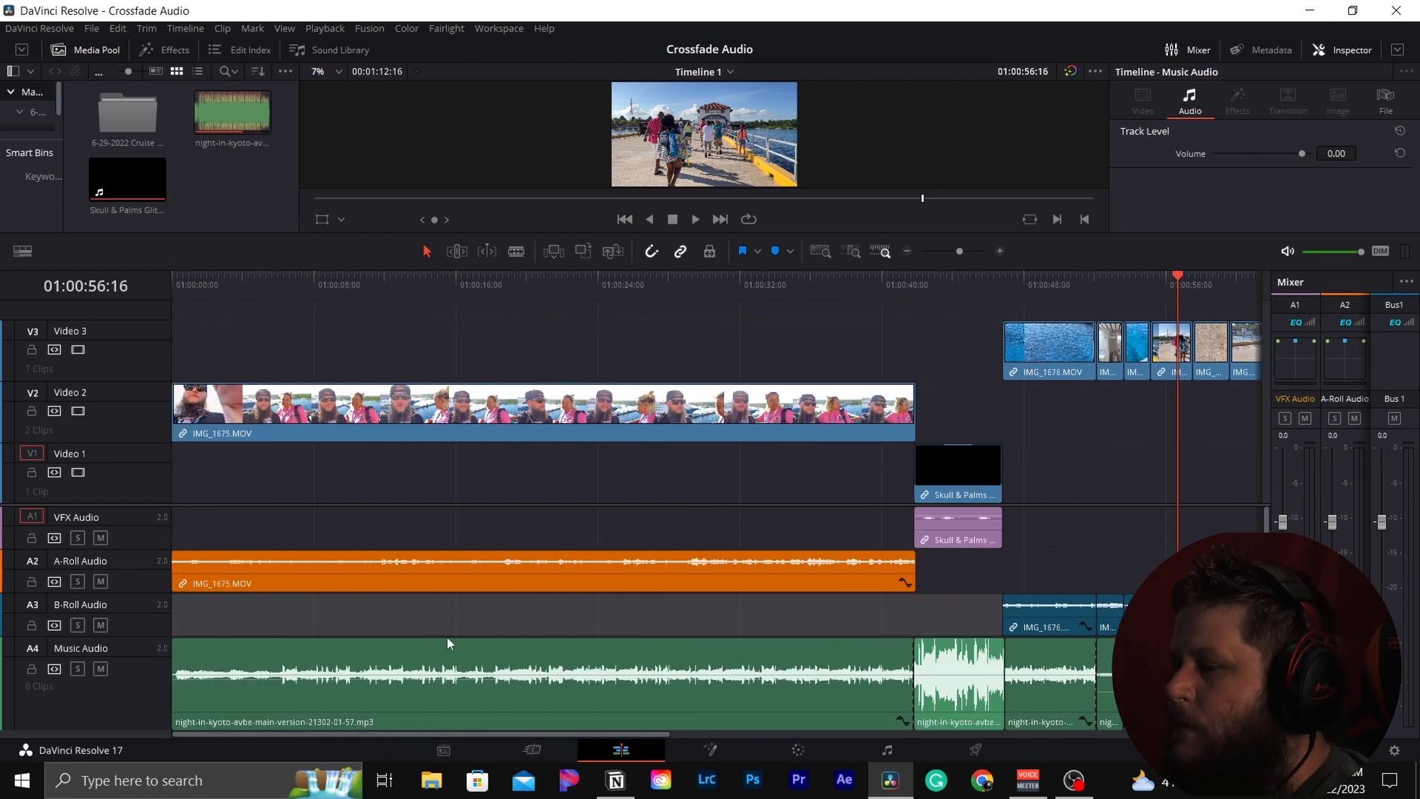
{"action": "right_click", "coordinate": [124, 645]}
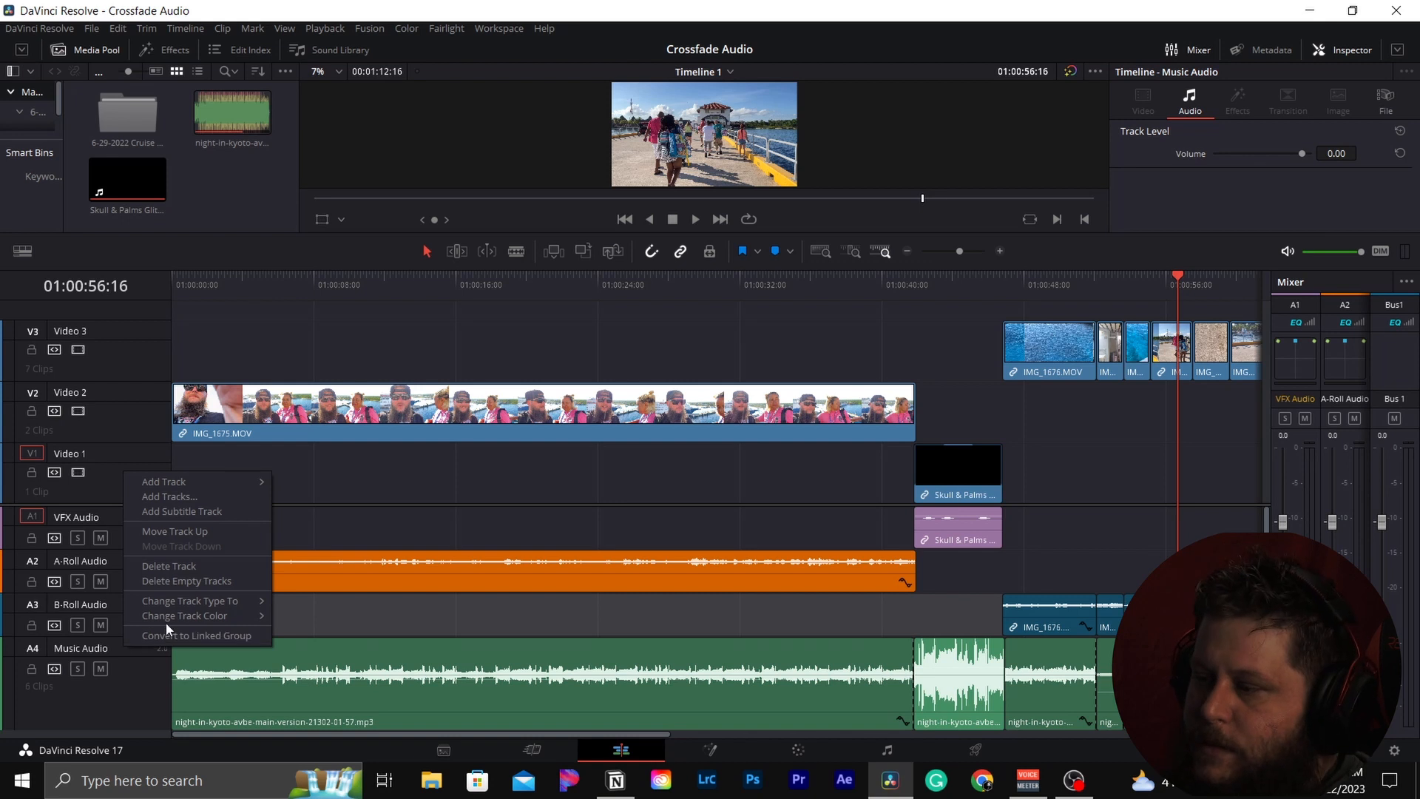
{"action": "left_click", "coordinate": [134, 711]}
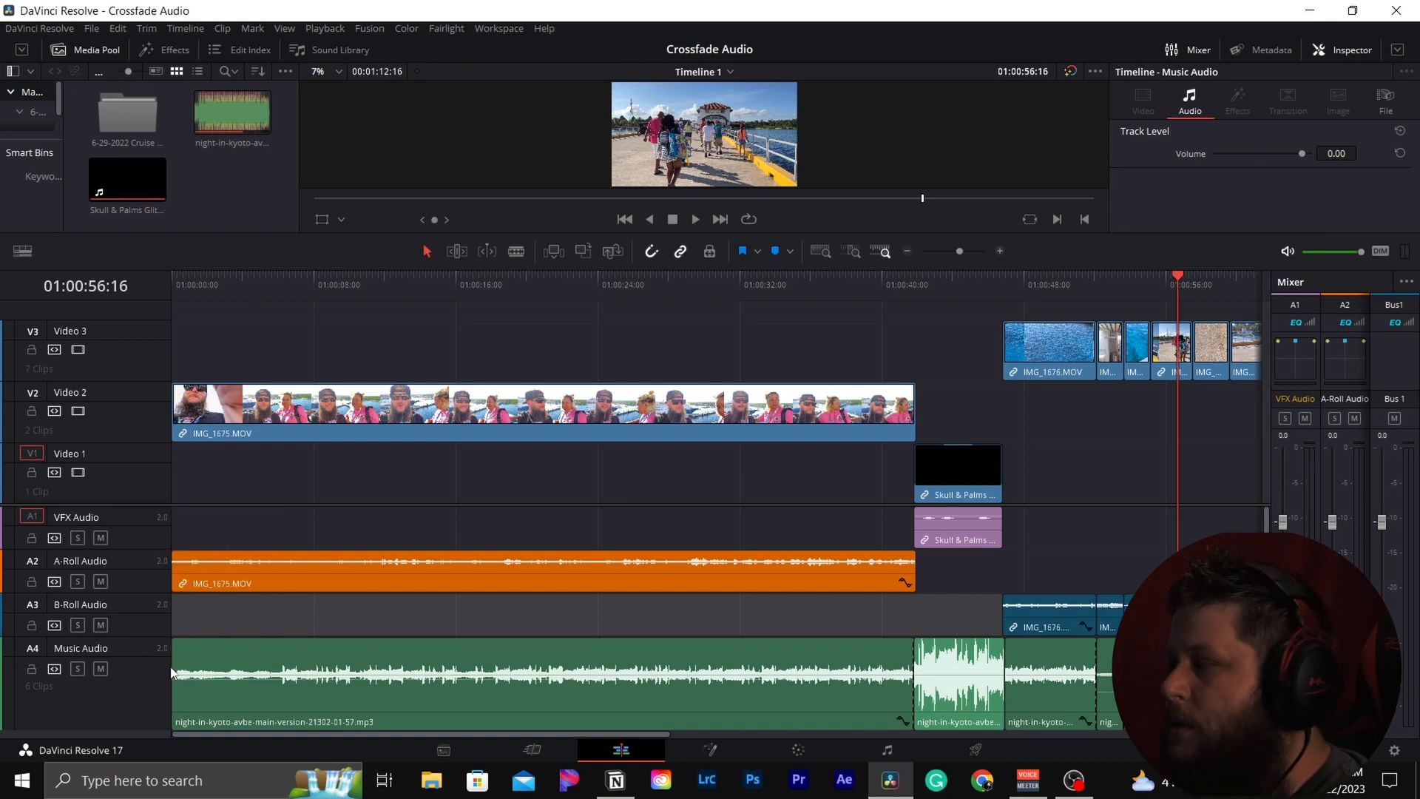
{"action": "mouse_move", "coordinate": [177, 671]}
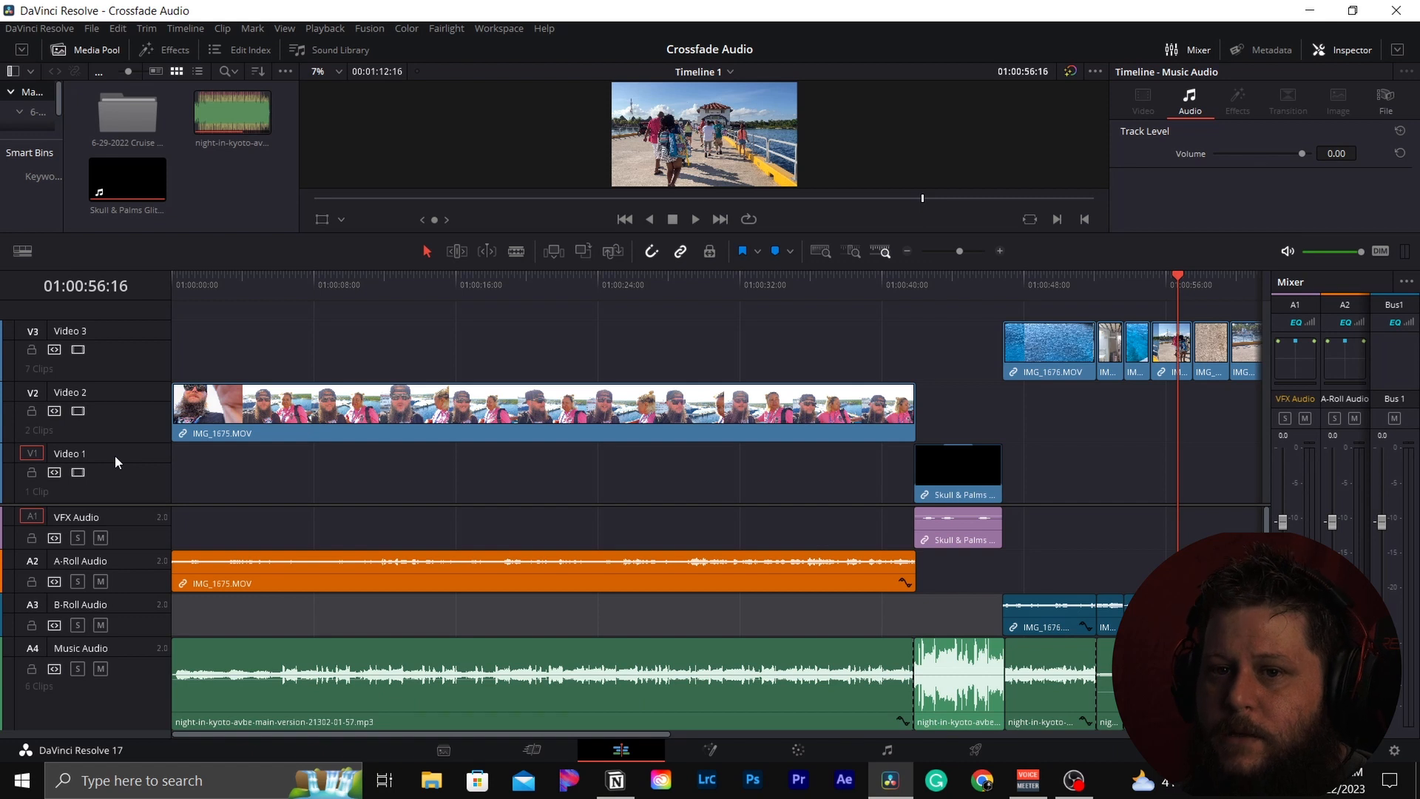
Rename video track V1 to "VFX Video".
{"action": "double_click", "coordinate": [82, 453]}
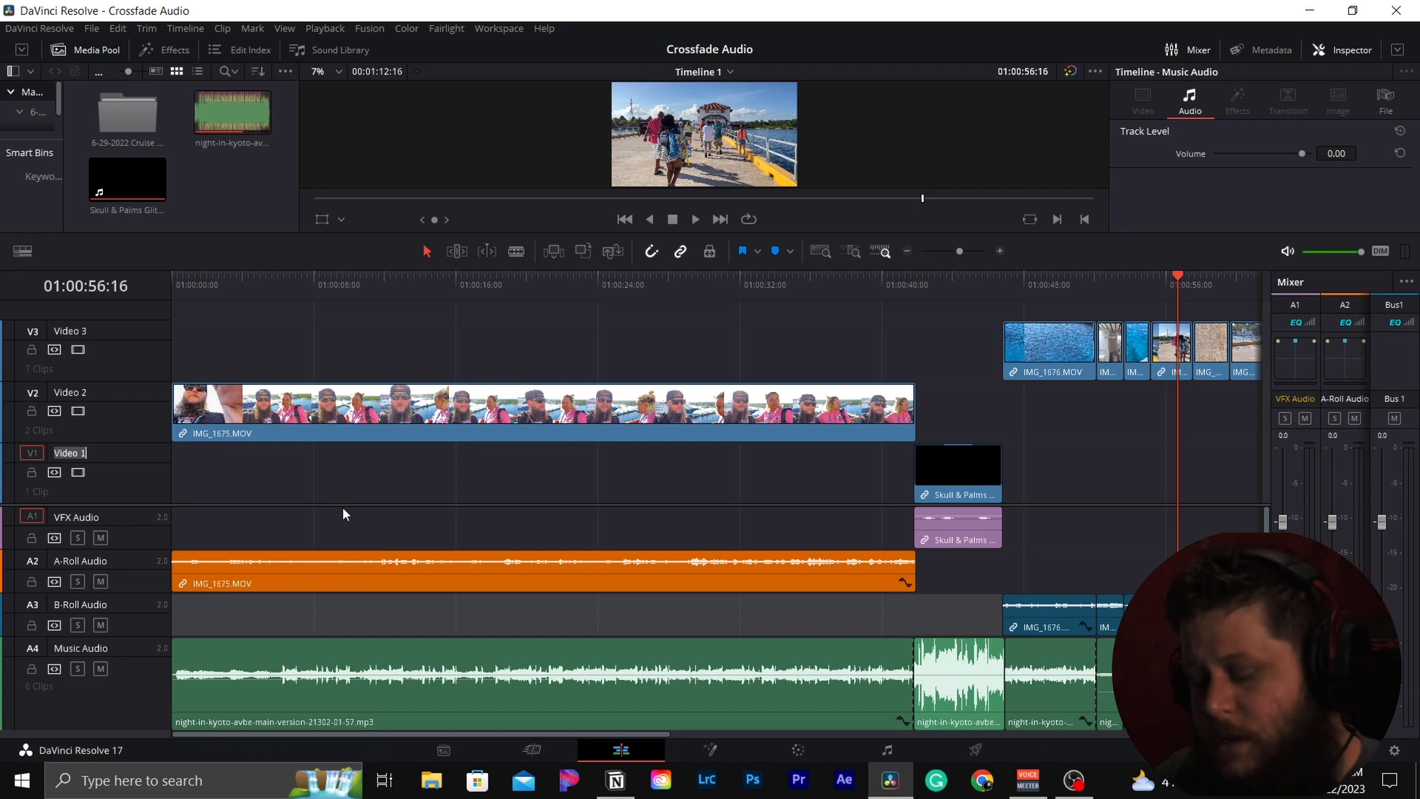
{"action": "type", "text": "VFX Video"}
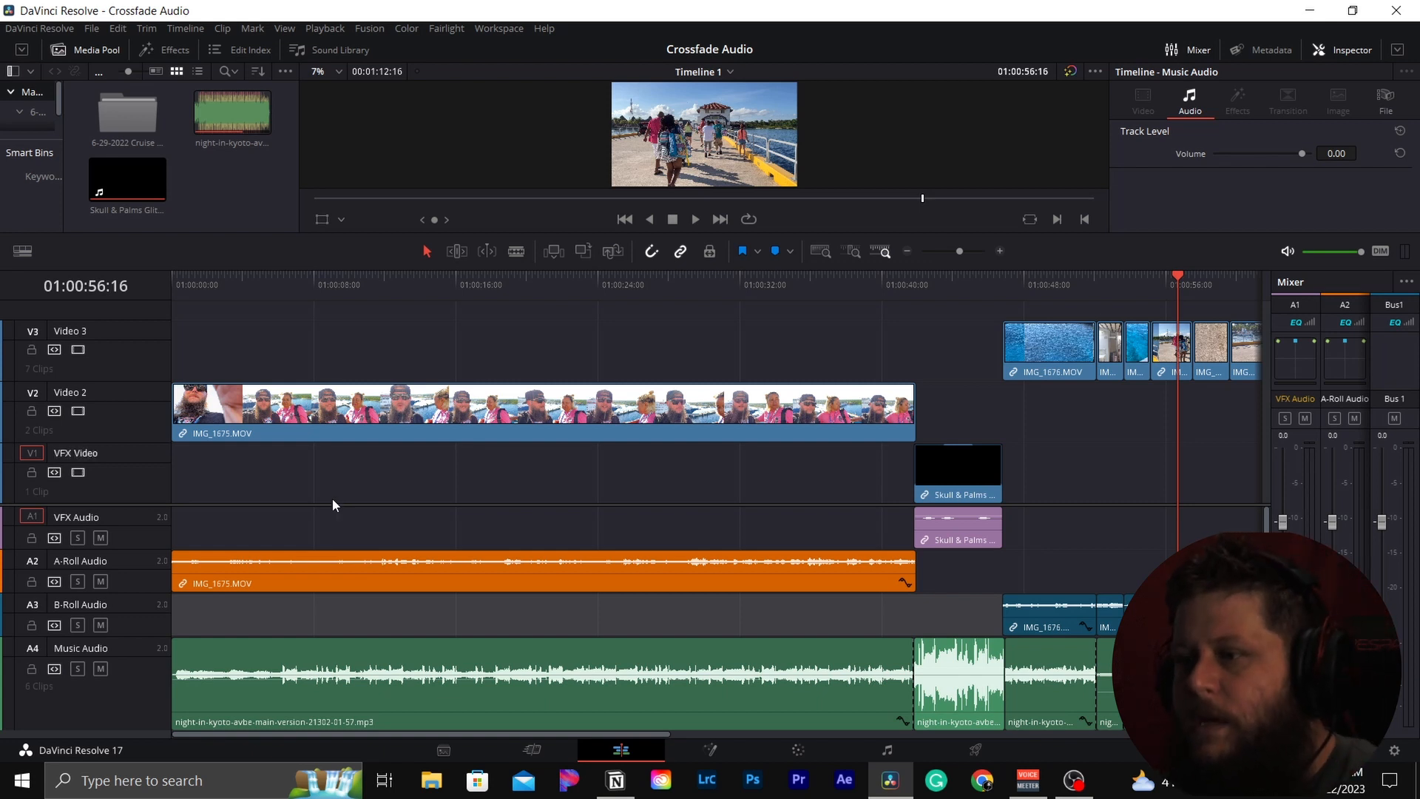
Rename video track V2 to "A-Roll Video".
{"action": "double_click", "coordinate": [83, 393]}
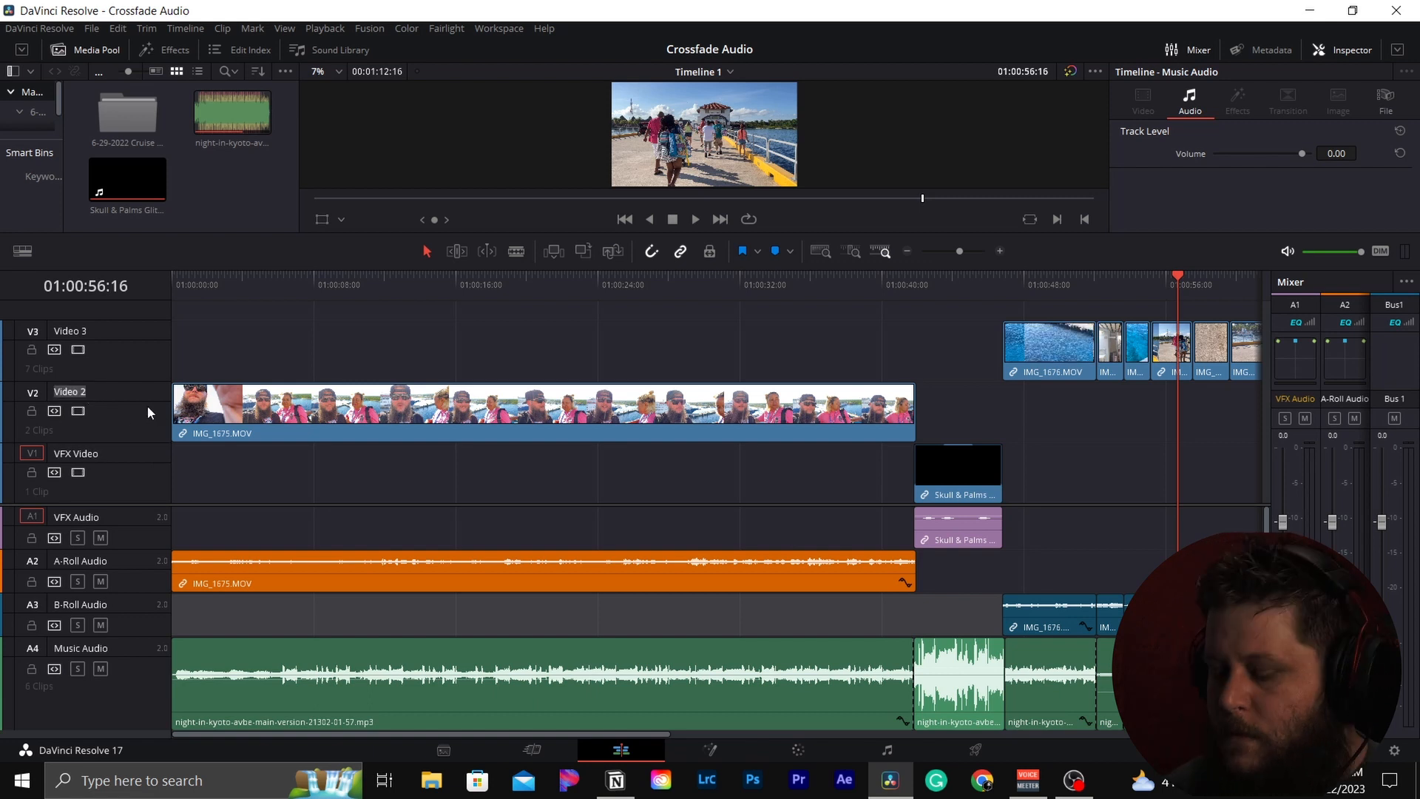
{"action": "type", "text": "A-Roll"}
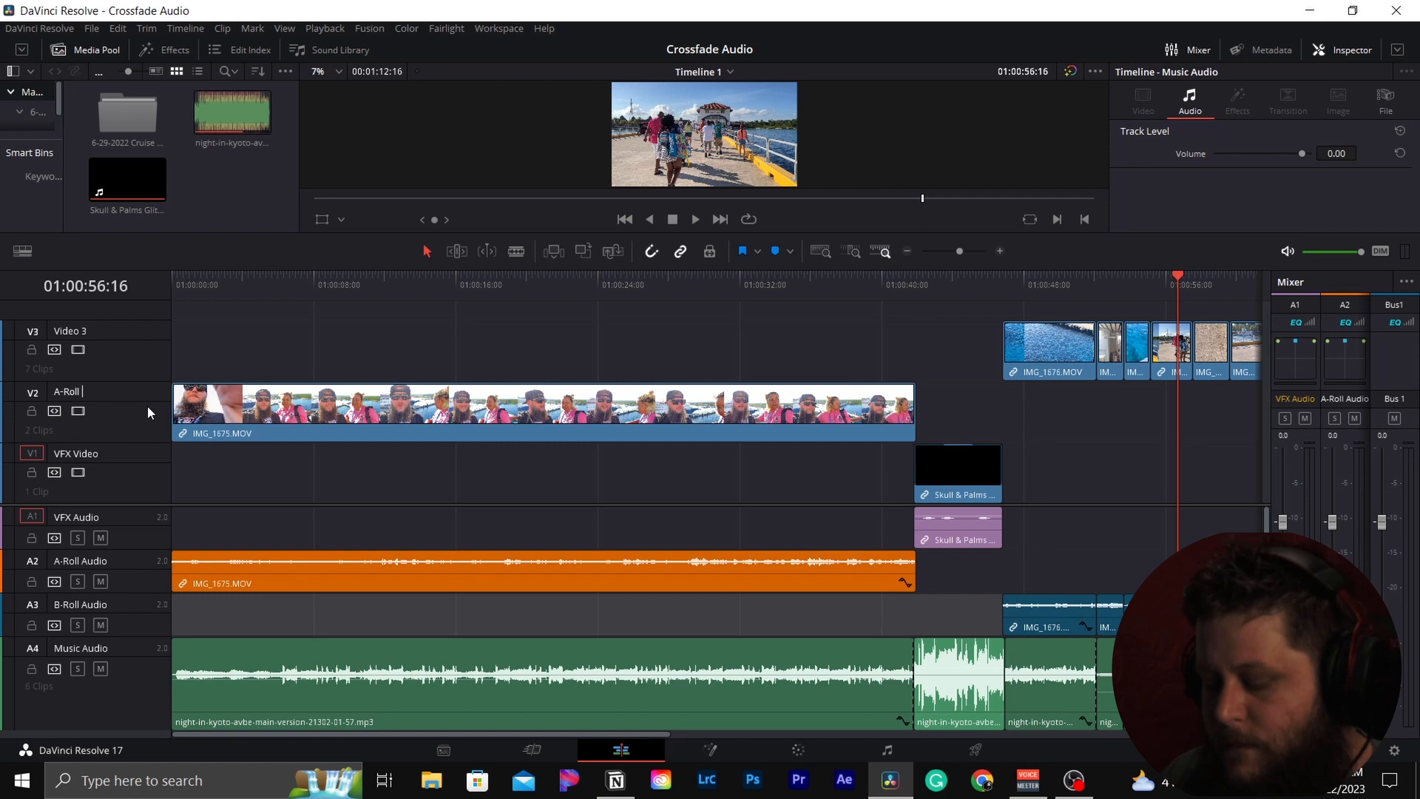
{"action": "type", "text": " Video"}
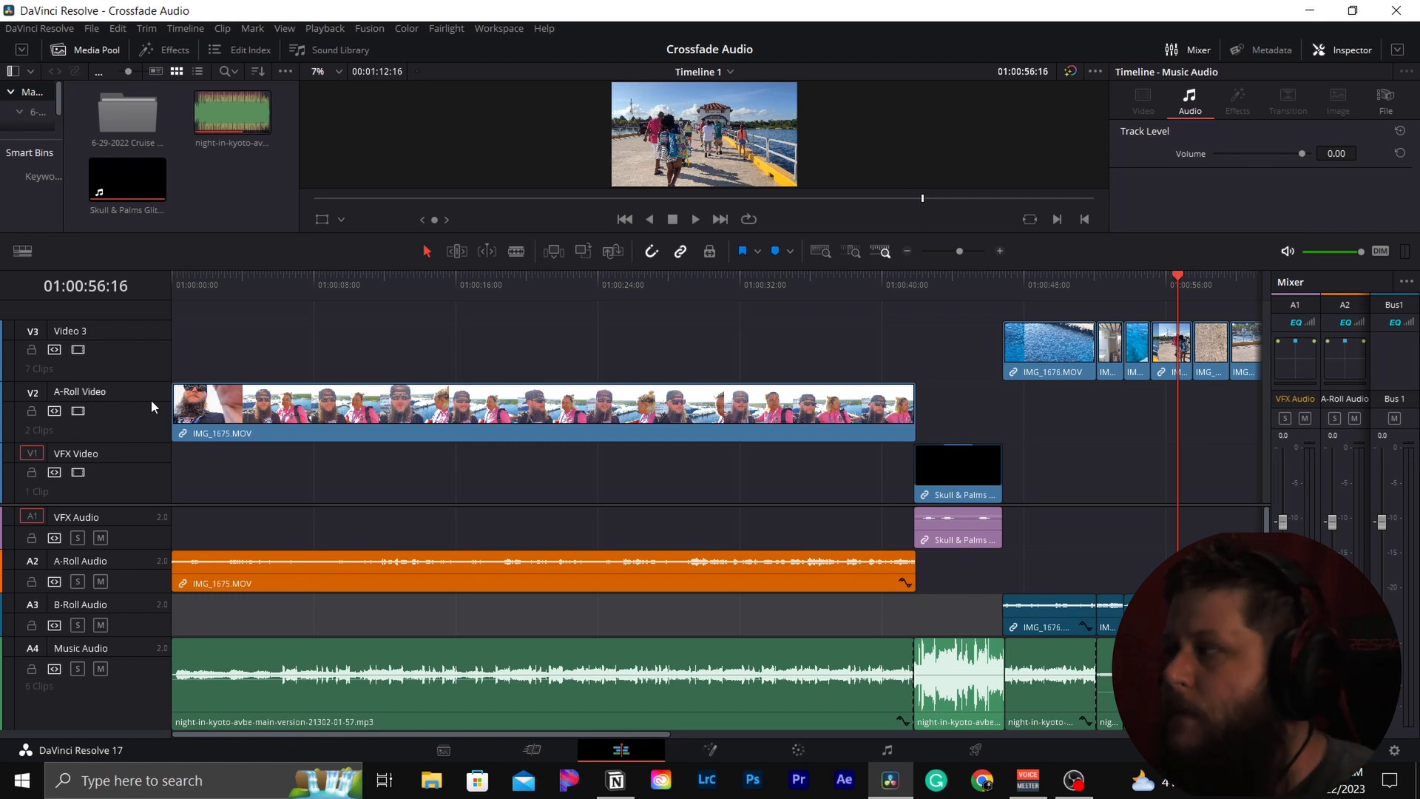
Rename video track V3 to "B-Roll Video".
{"action": "double_click", "coordinate": [99, 327]}
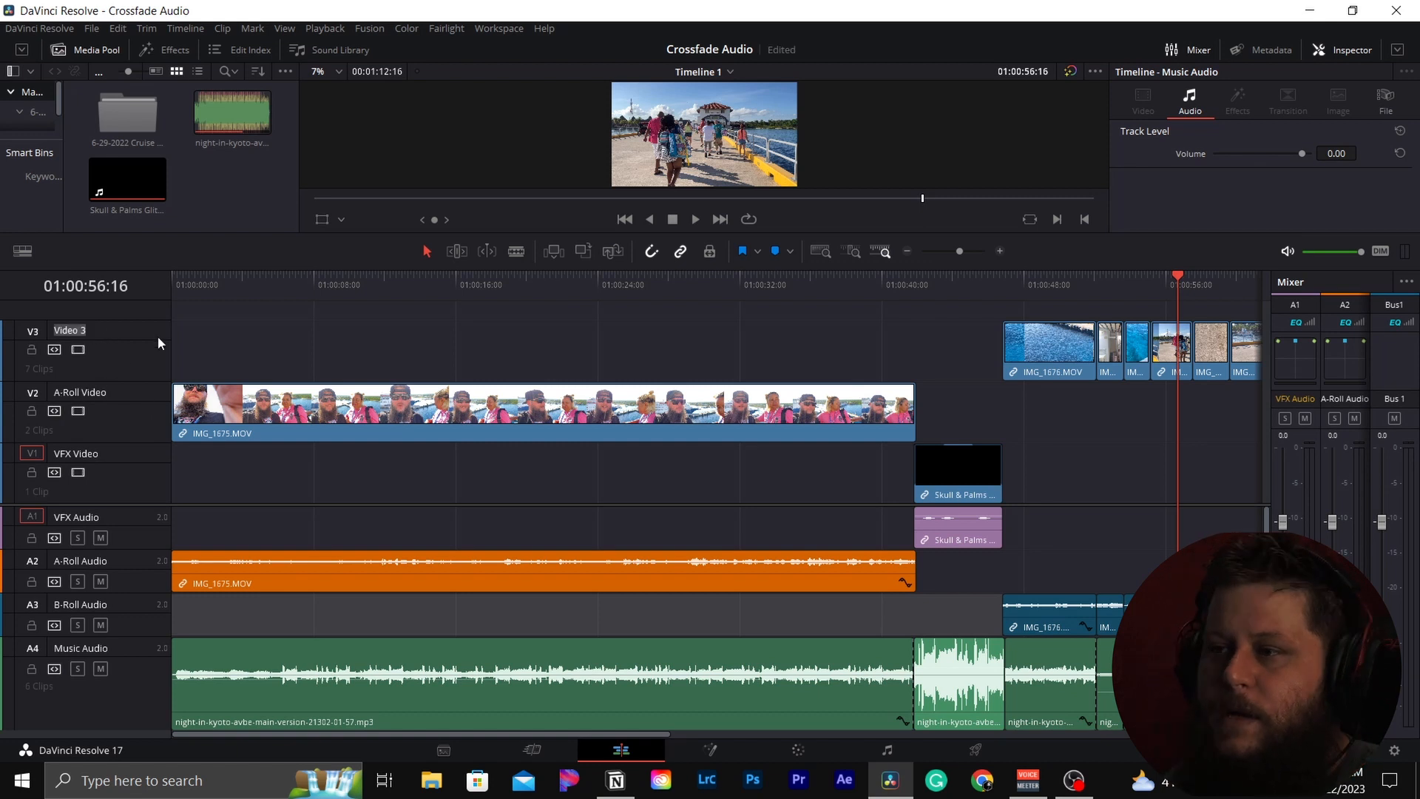
{"action": "key", "text": "BackSpace"}
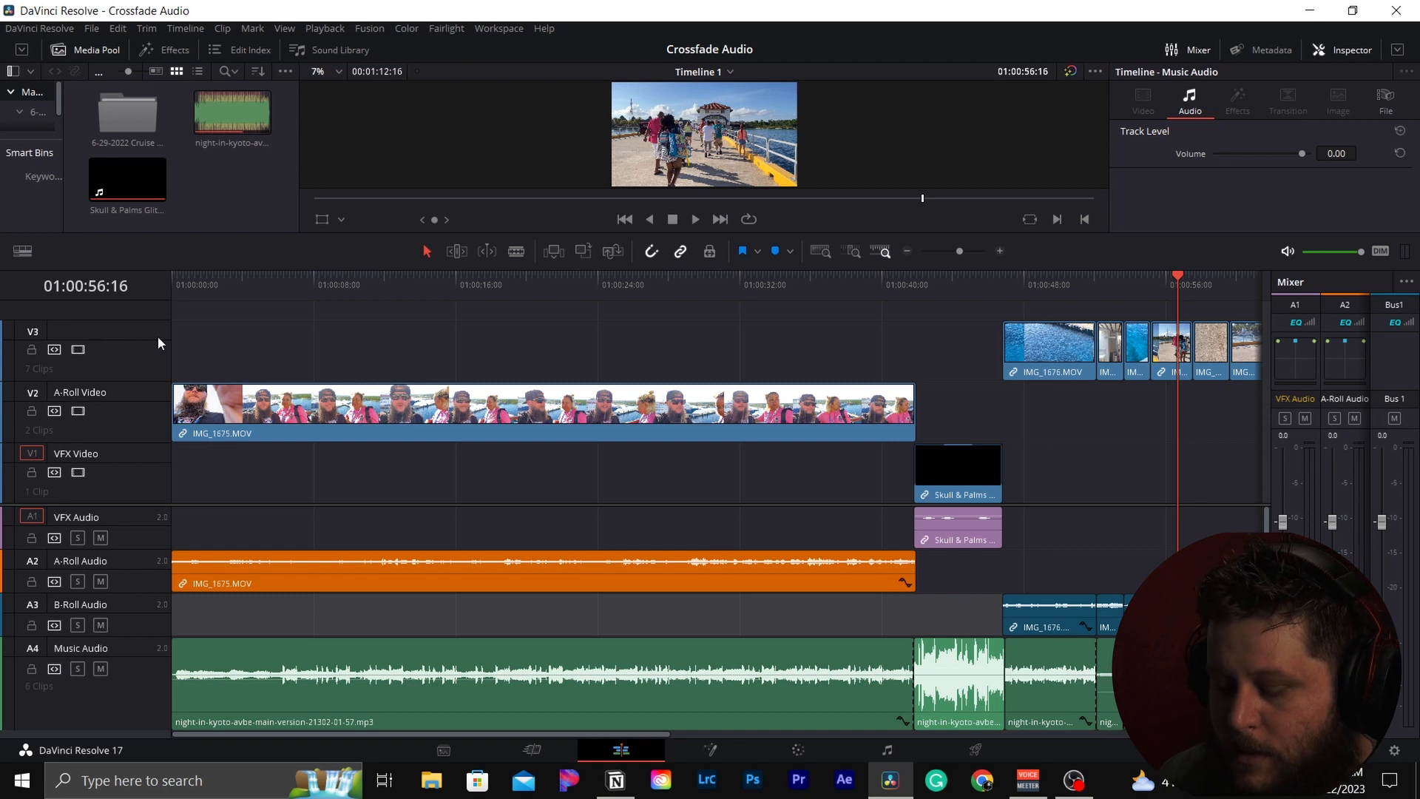
{"action": "type", "text": "B-R"}
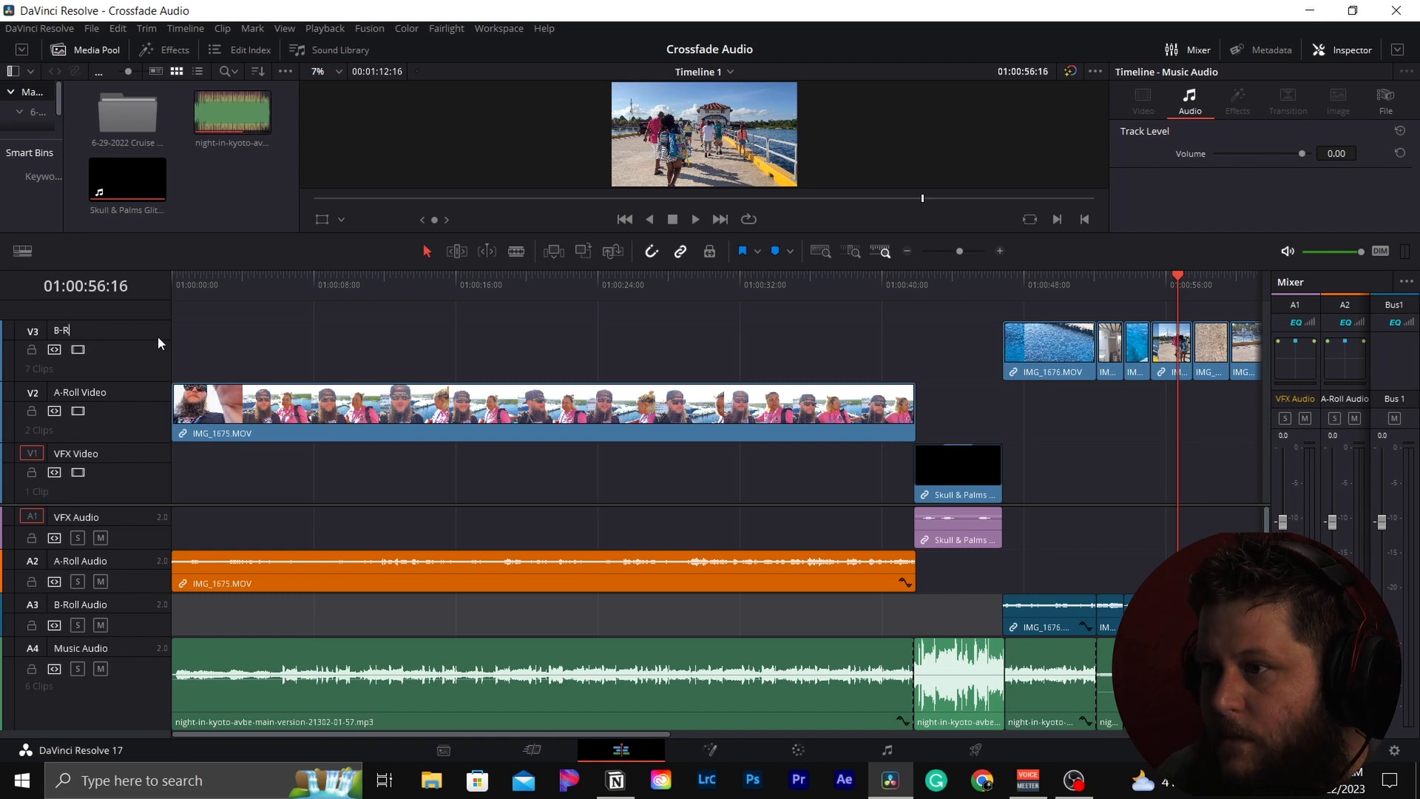
{"action": "type", "text": "oll "}
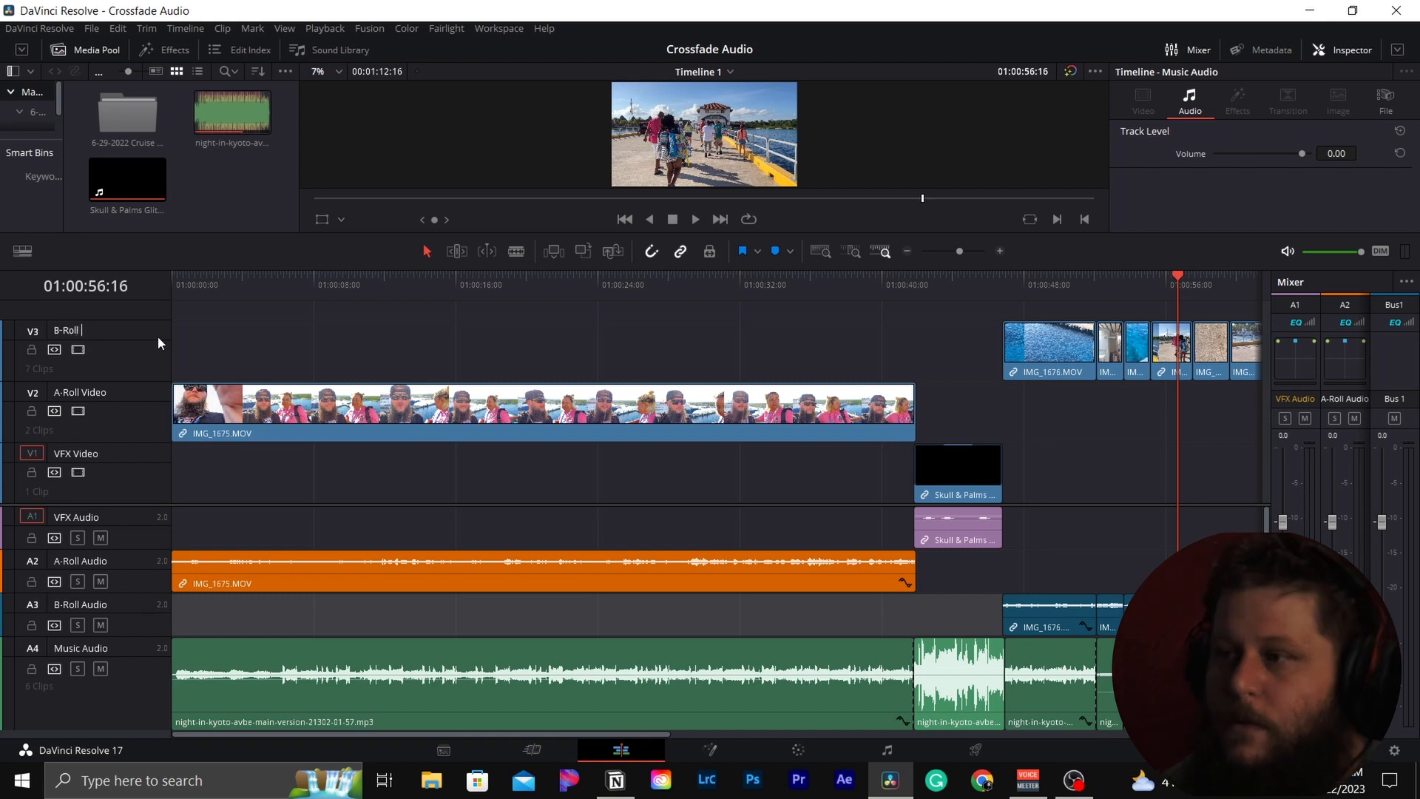
{"action": "type", "text": "Video"}
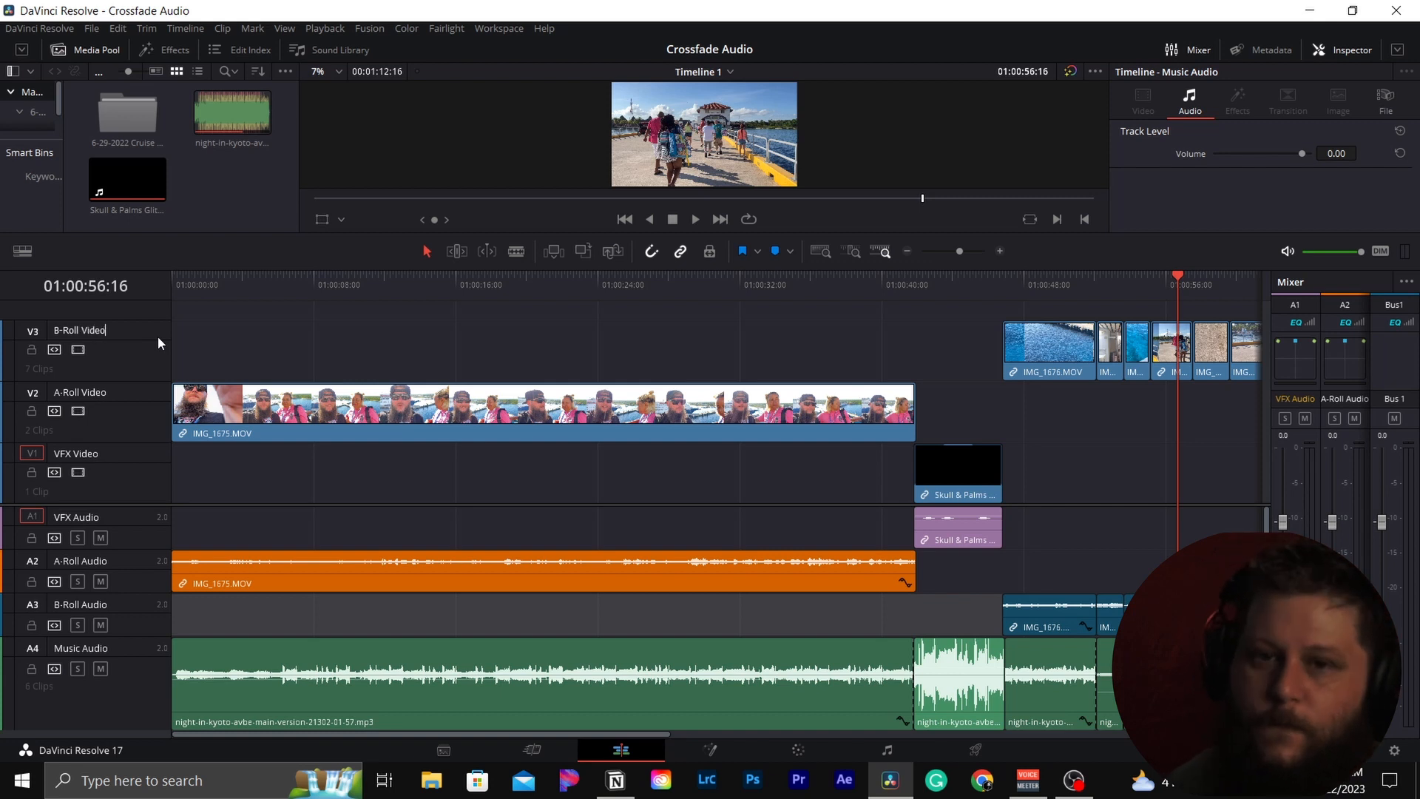
{"action": "key", "text": "Return"}
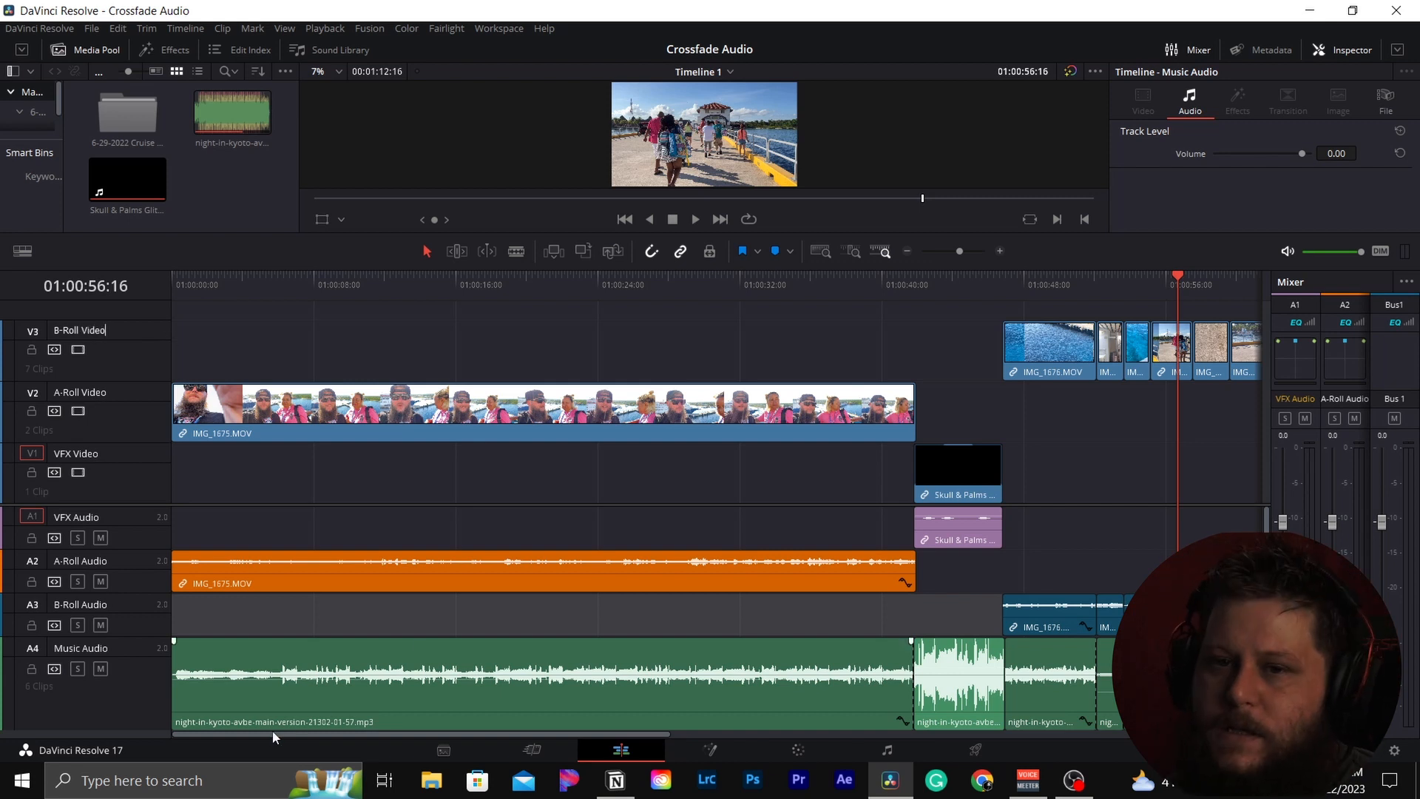
Change the track color of the VFX Video track to Purple.
{"action": "left_click_drag", "start_coordinate": [267, 732], "coordinate": [243, 745]}
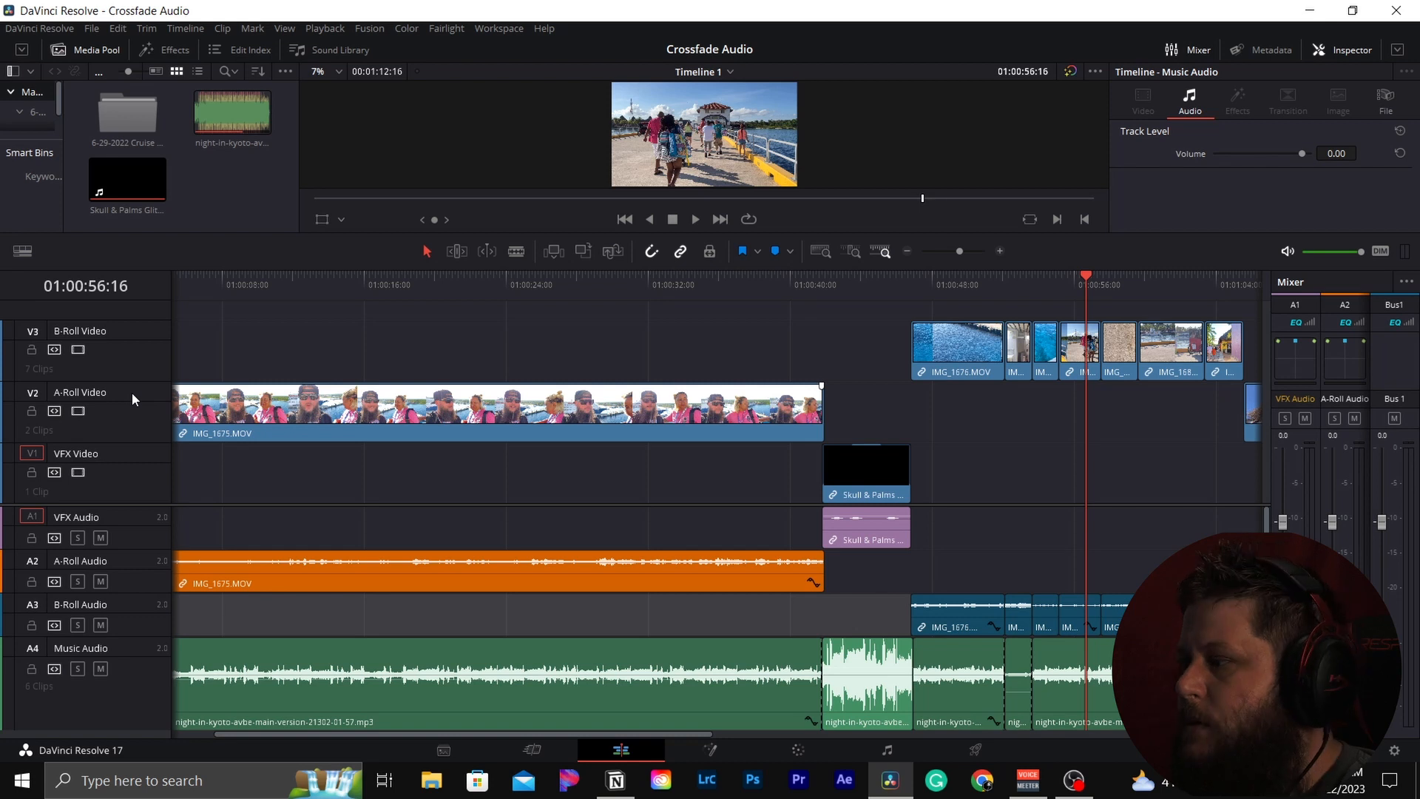
{"action": "right_click", "coordinate": [130, 453]}
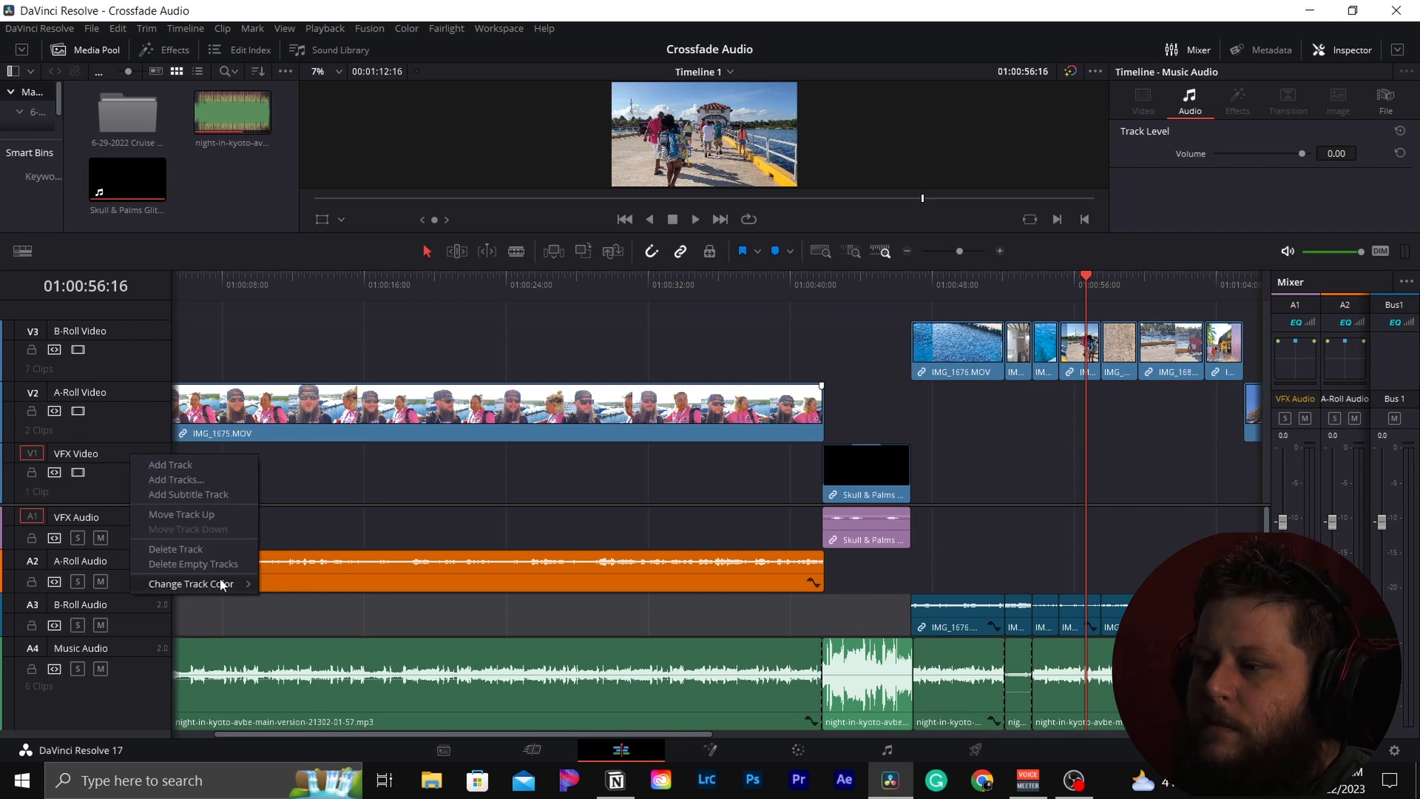
{"action": "mouse_move", "coordinate": [222, 585]}
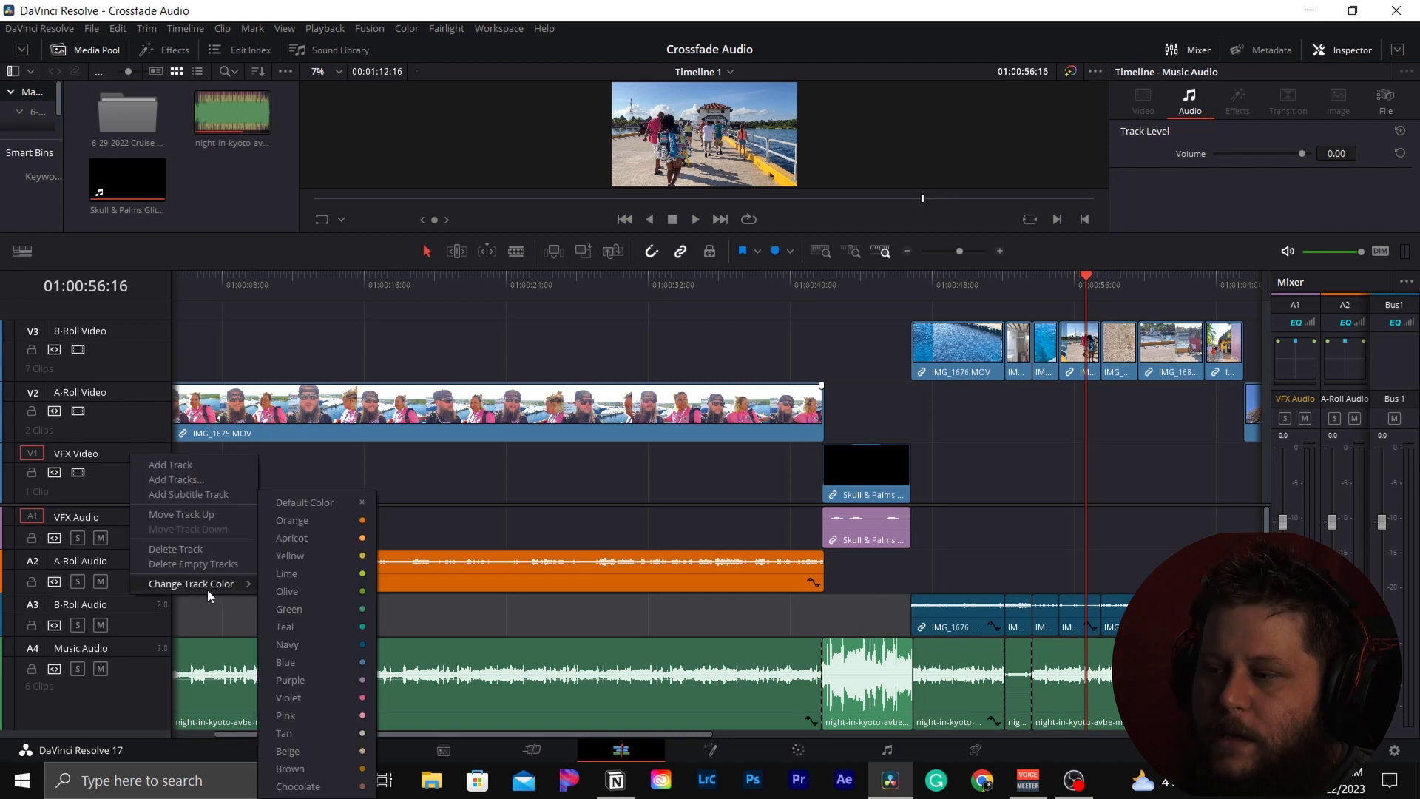
{"action": "left_click", "coordinate": [307, 678]}
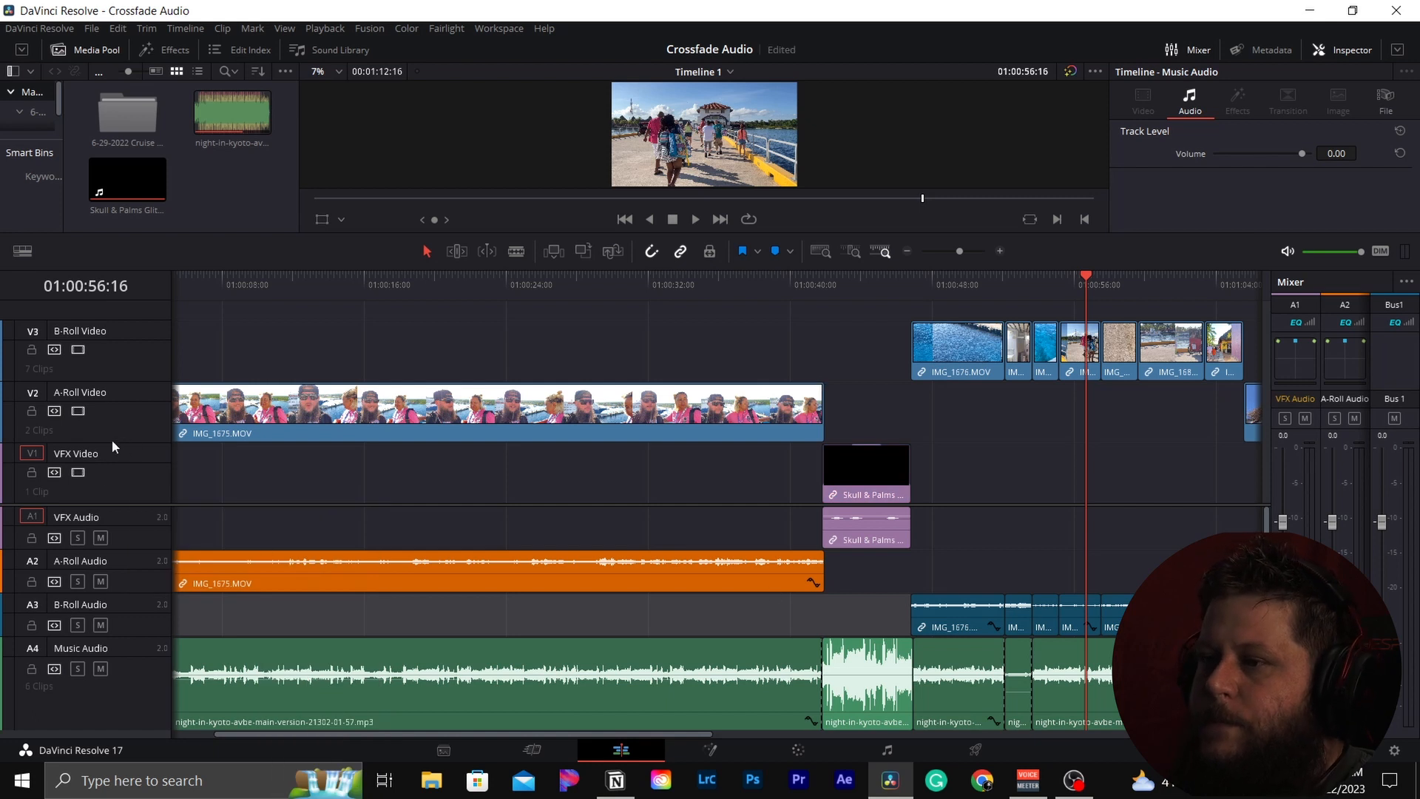
Change the track color of the A-Roll Video track to Orange.
{"action": "right_click", "coordinate": [113, 390]}
{"action": "mouse_move", "coordinate": [188, 523]}
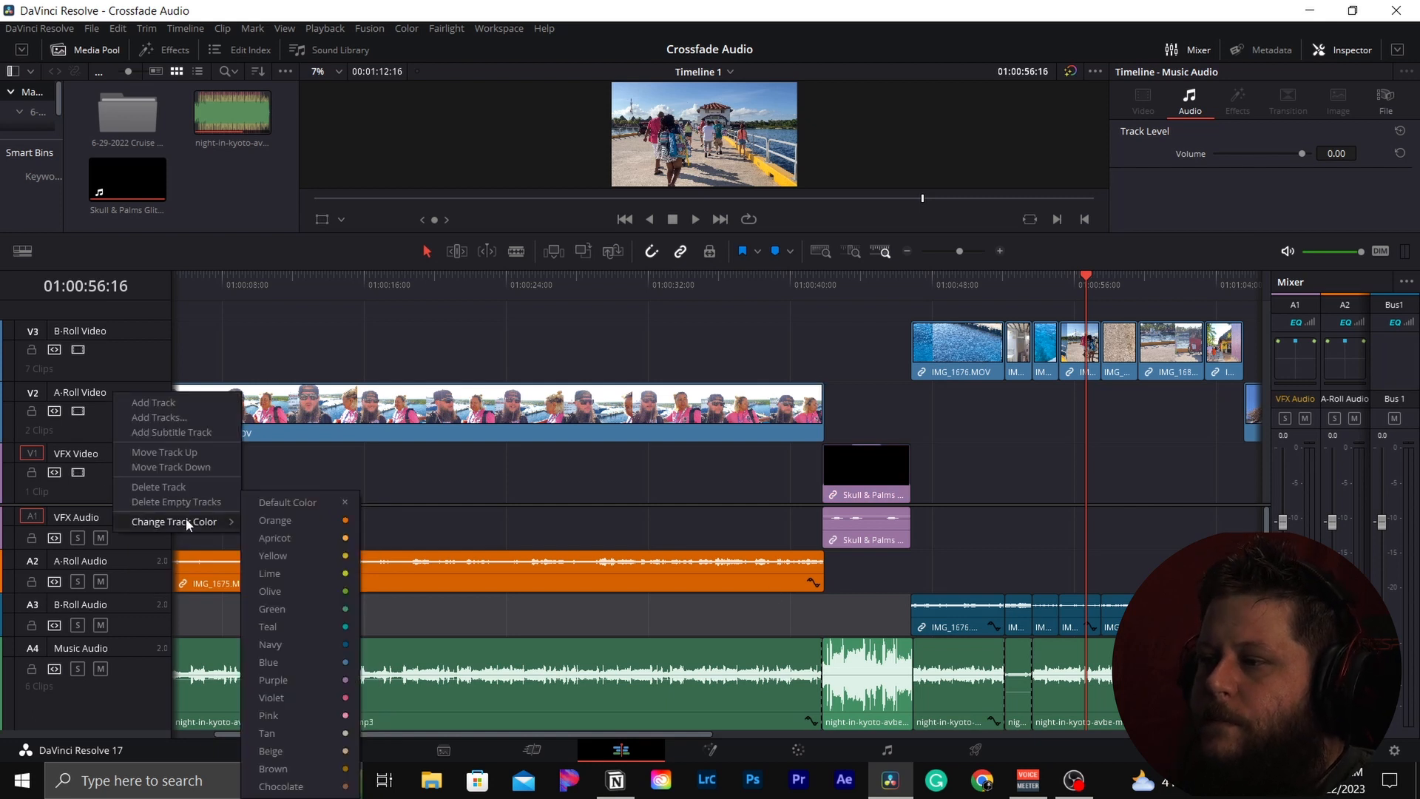
{"action": "left_click", "coordinate": [303, 523]}
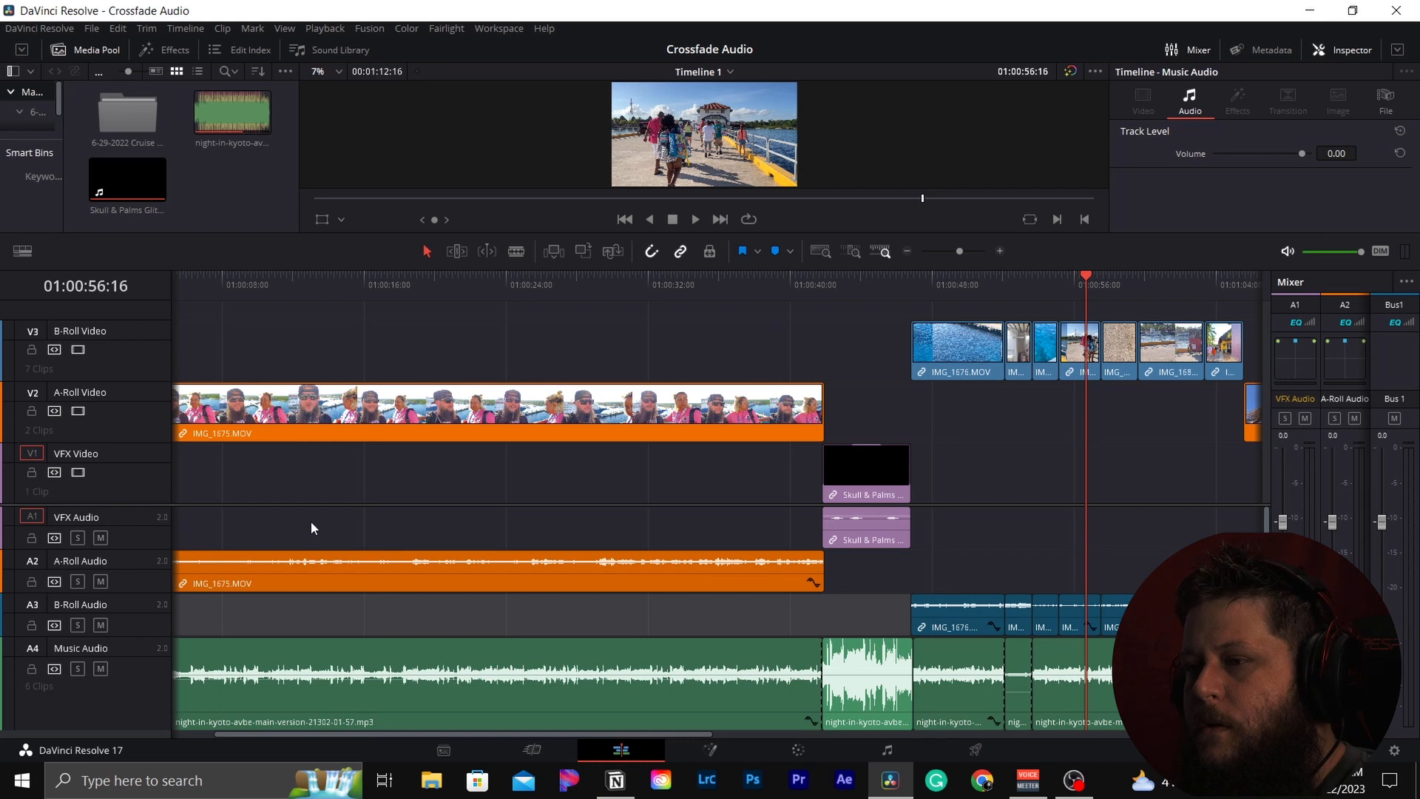
Change the track color of the B-Roll Video track to Navy.
{"action": "right_click", "coordinate": [107, 331]}
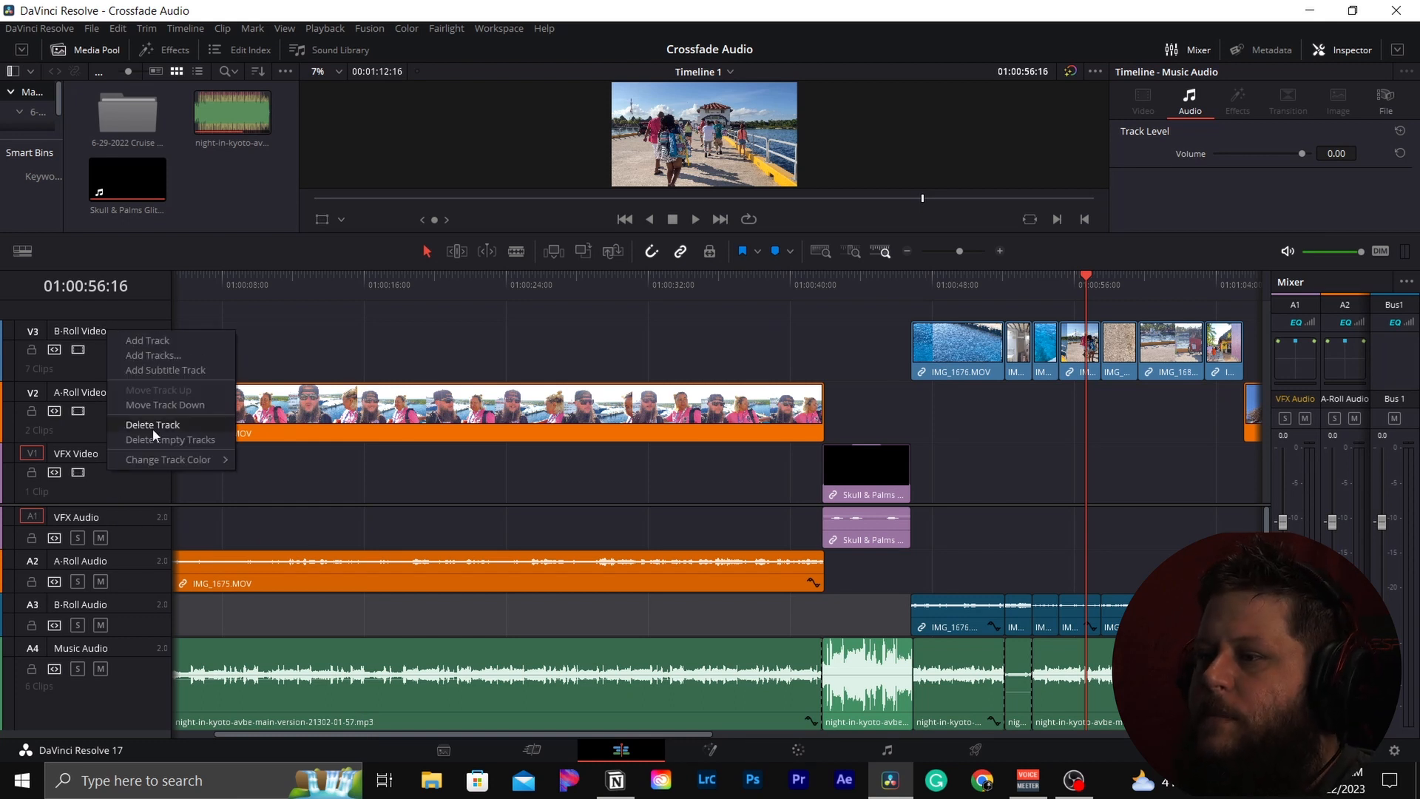
{"action": "mouse_move", "coordinate": [156, 458]}
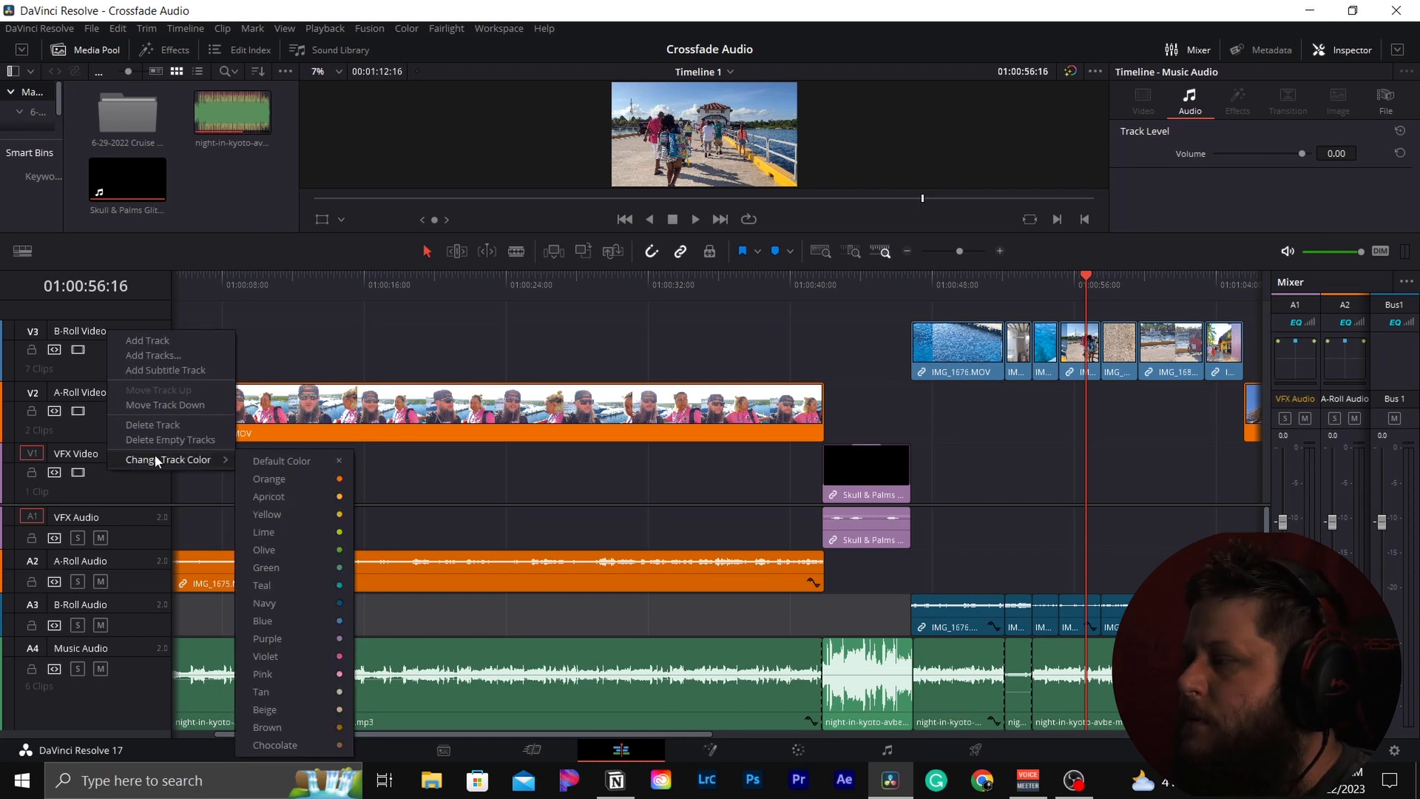
{"action": "left_click", "coordinate": [295, 600]}
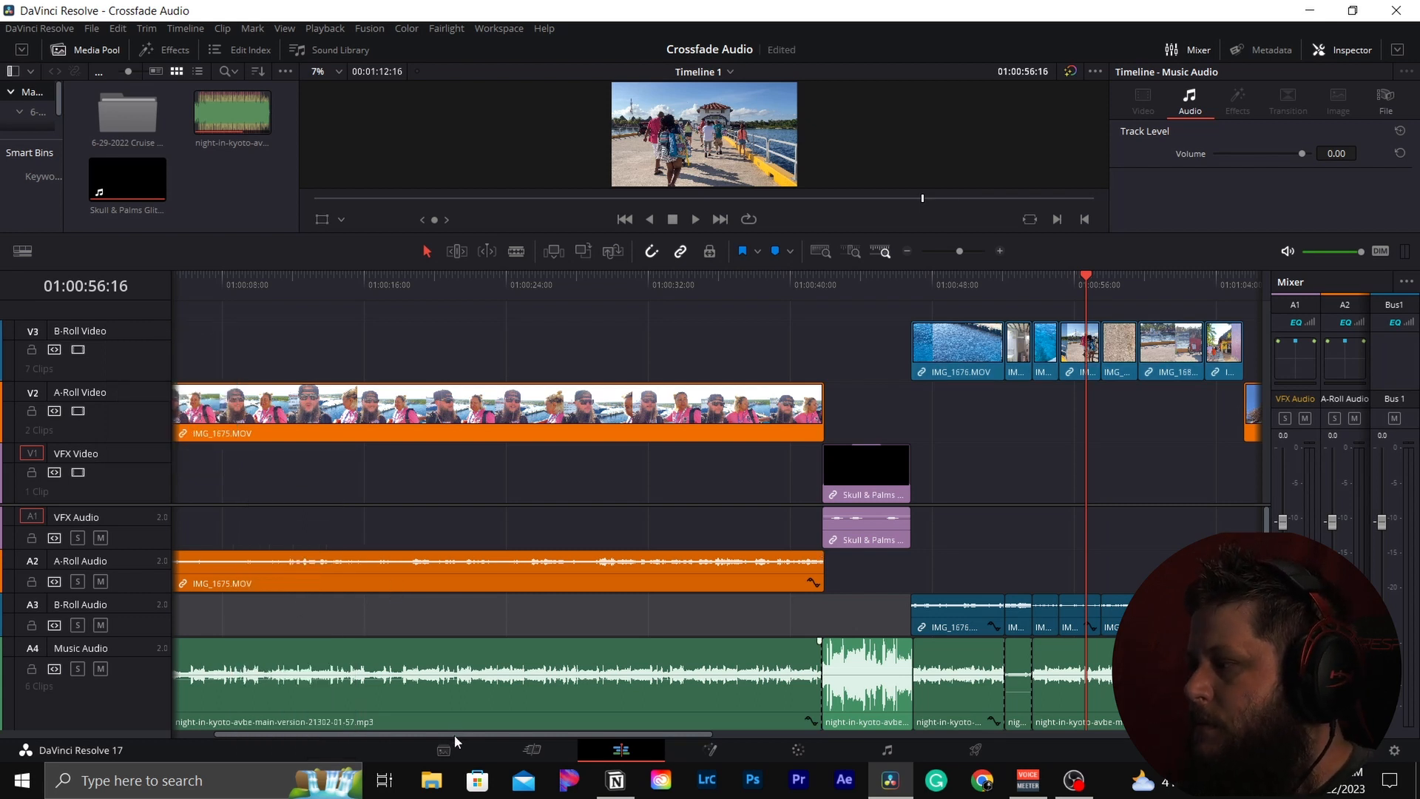
Open the Cut page to view the color-coded tracks of the timeline there.
{"action": "left_click_drag", "start_coordinate": [454, 735], "coordinate": [522, 744]}
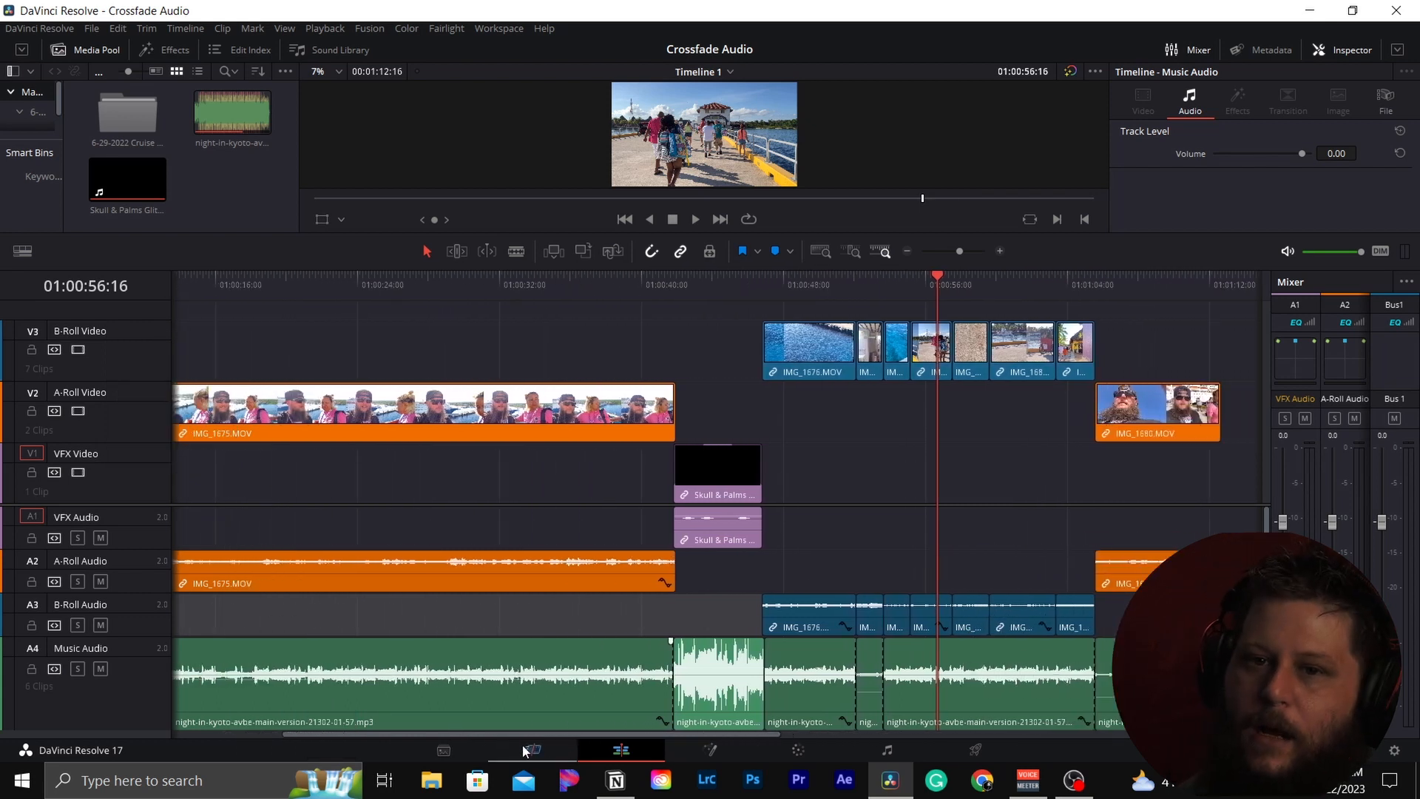
{"action": "left_click", "coordinate": [533, 750]}
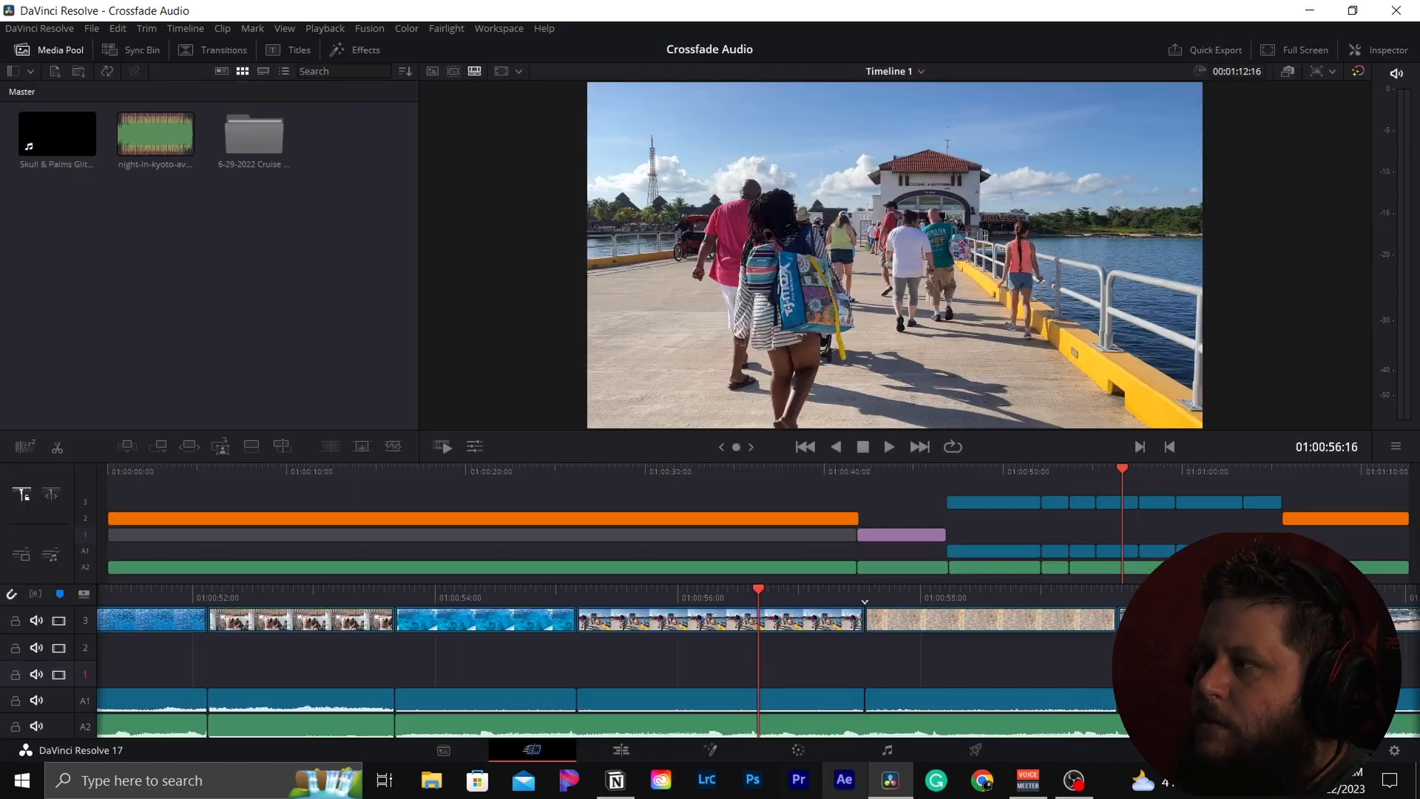